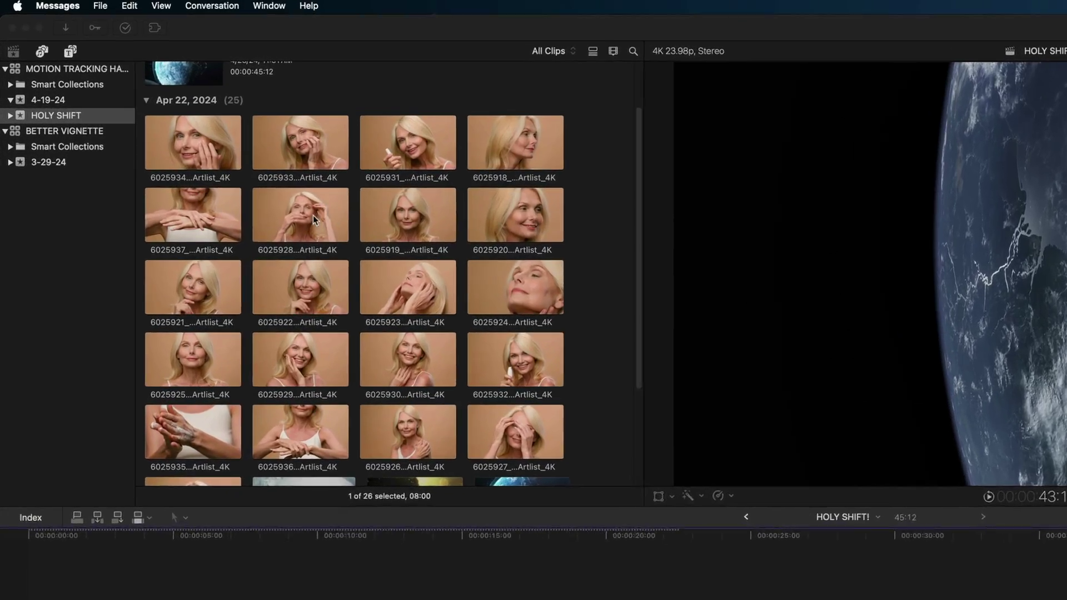
# Select a woman portrait clip and trim its marked range to 04:14.
pyautogui.click(176, 132)
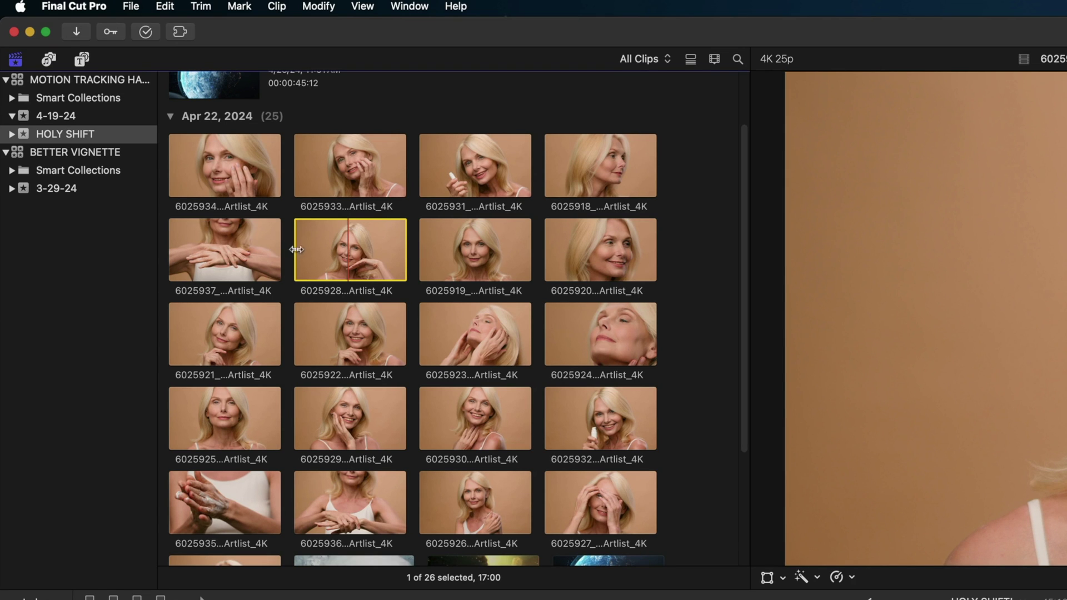
pyautogui.moveTo(296, 249); pyautogui.dragTo(339, 249)
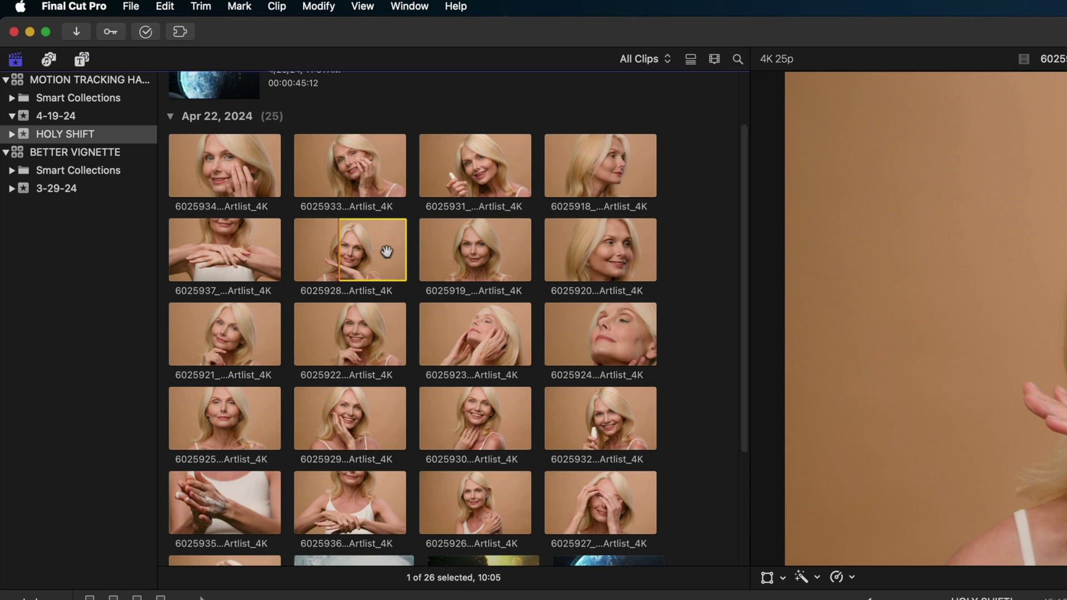
pyautogui.moveTo(374, 249); pyautogui.dragTo(368, 249)
# Mark a range on the third-row woman clip, then nudge its start and end to 05:17.
pyautogui.click(450, 247)
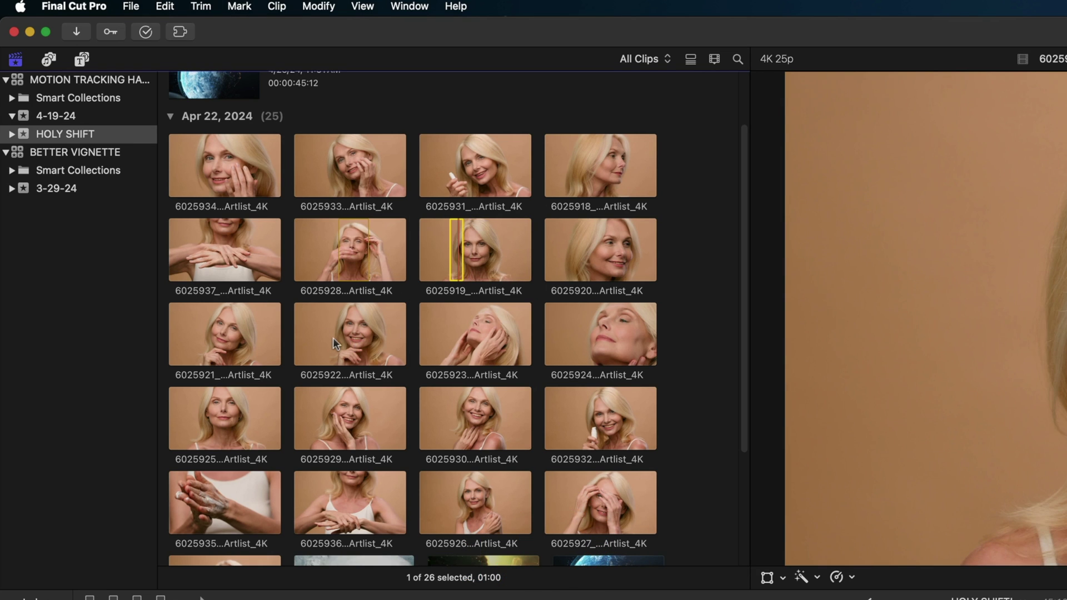
pyautogui.moveTo(332, 341); pyautogui.dragTo(325, 334)
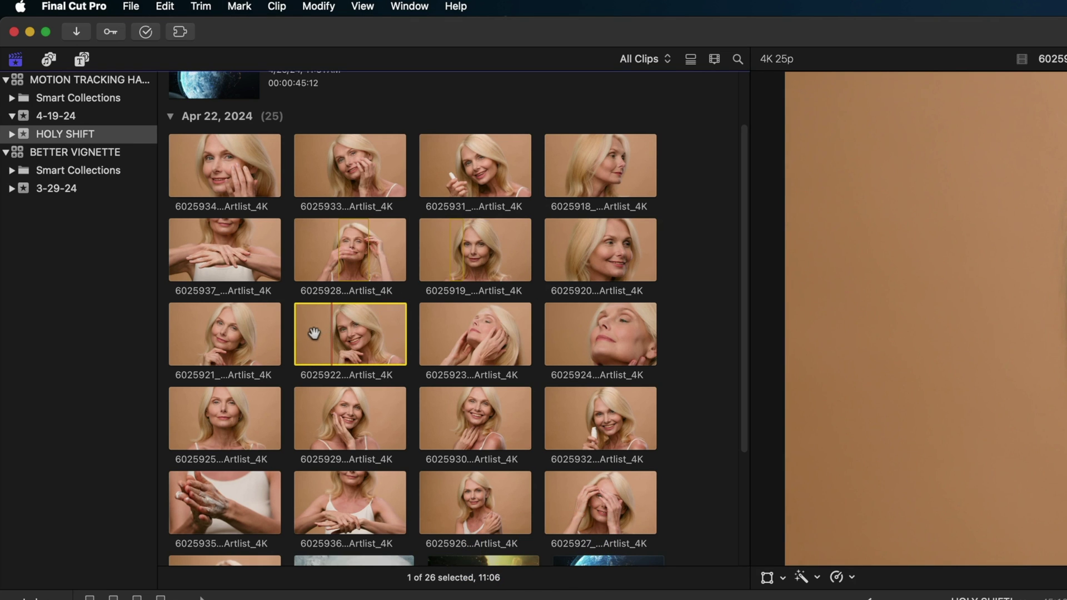
pyautogui.press('i')
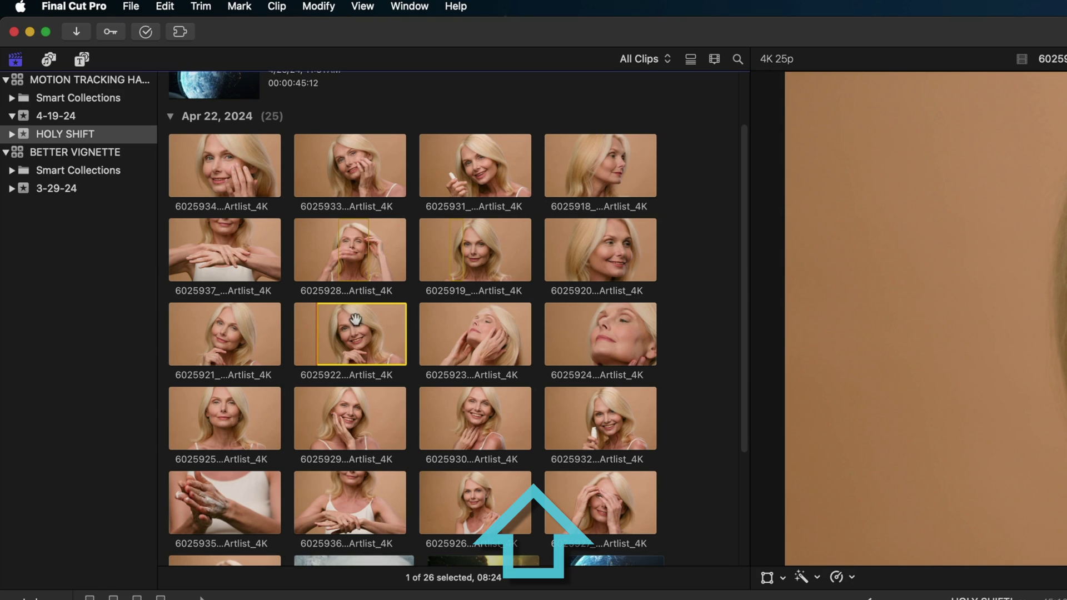
pyautogui.press('o')
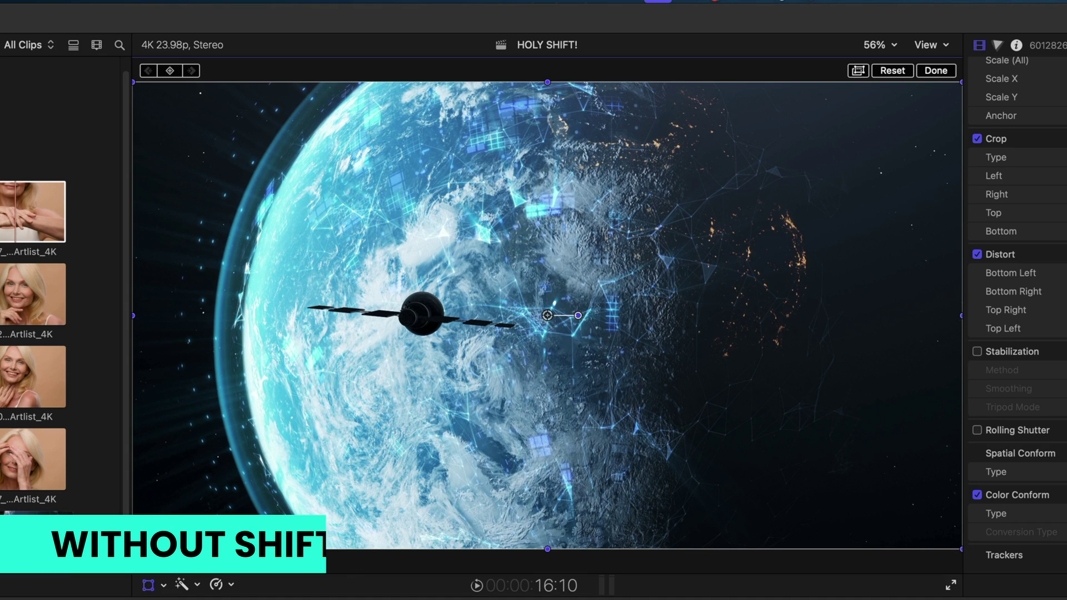
pyautogui.moveTo(578, 410); pyautogui.dragTo(602, 349)
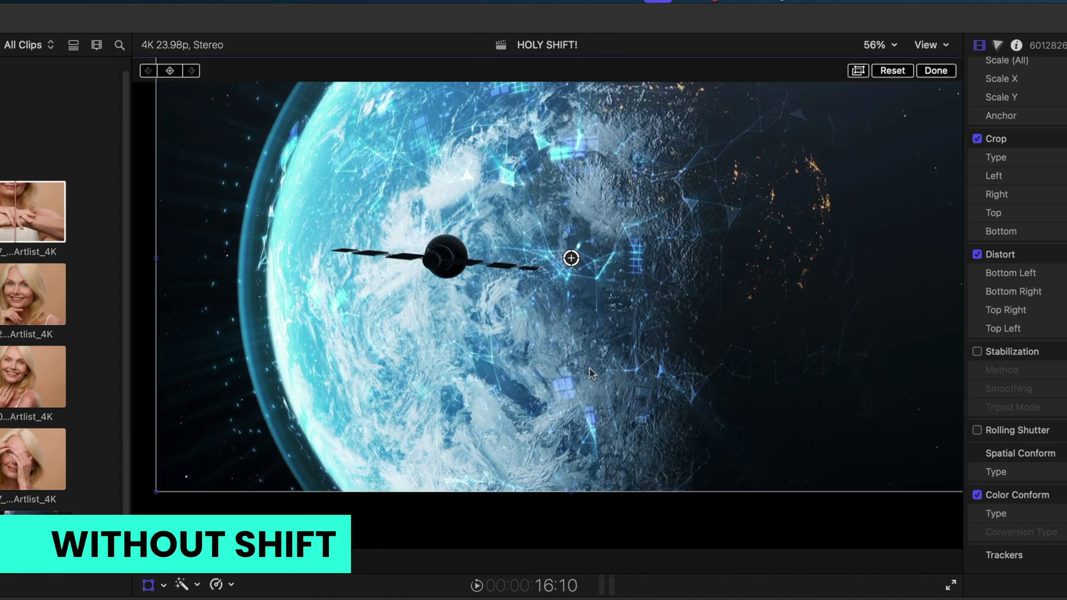
pyautogui.moveTo(558, 385); pyautogui.dragTo(515, 404)
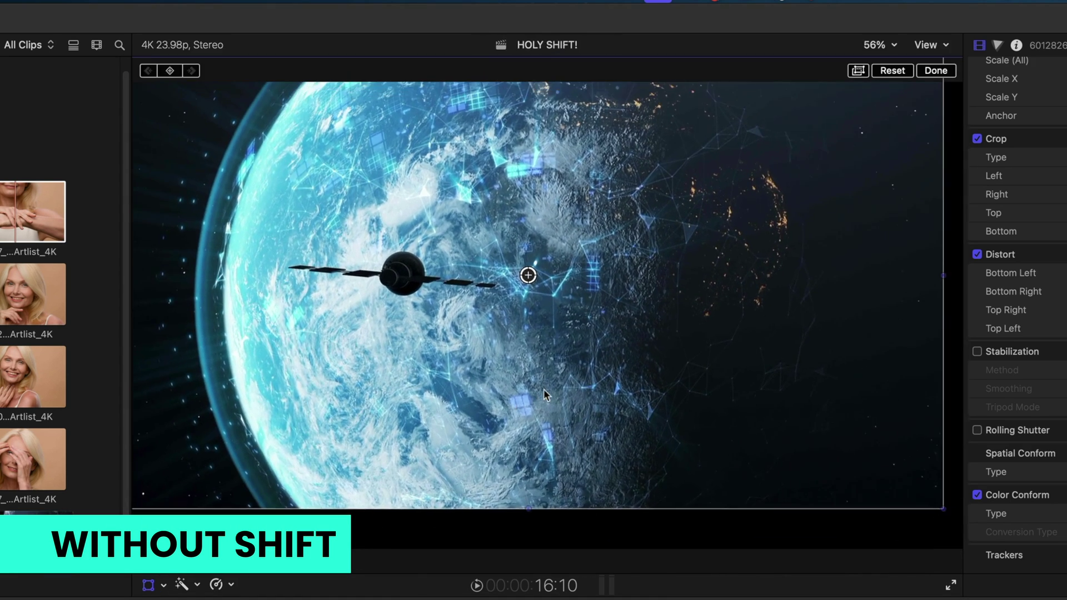
pyautogui.press('super+z')
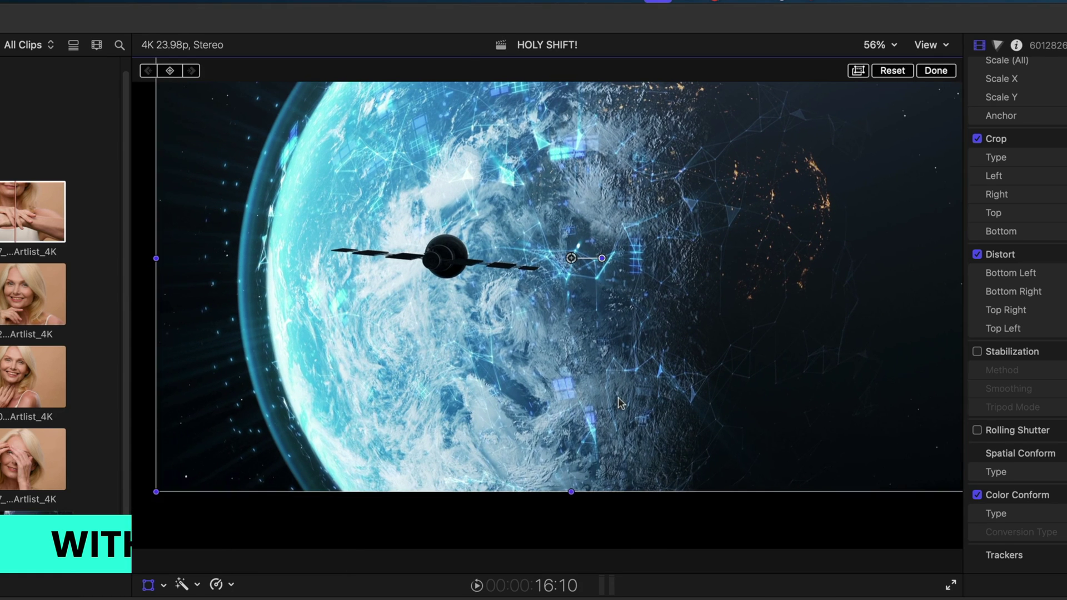
pyautogui.press('super+z')
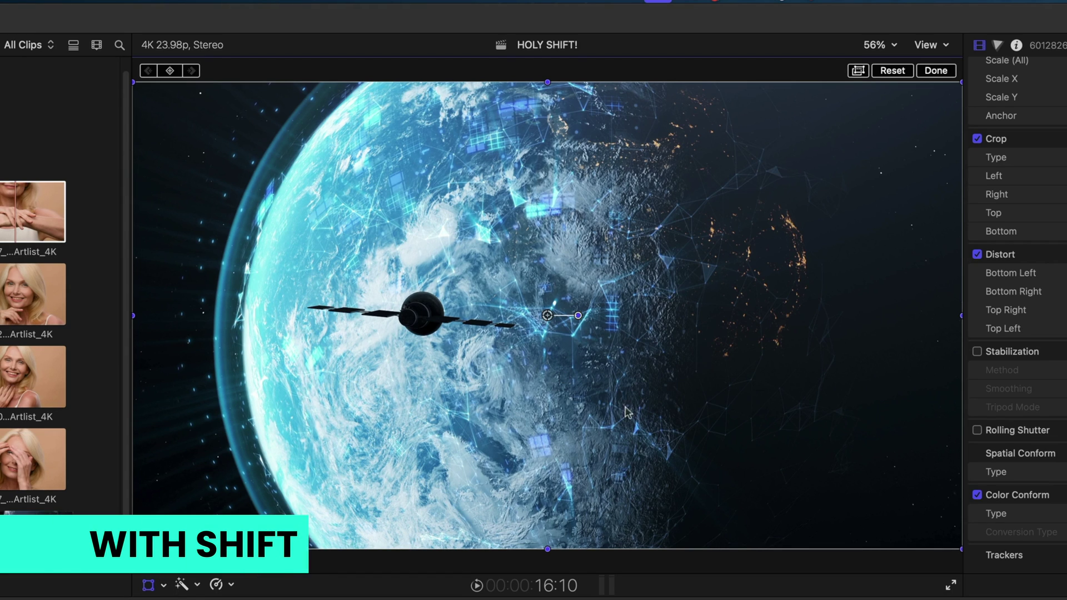
pyautogui.moveTo(608, 411); pyautogui.dragTo(560, 357)
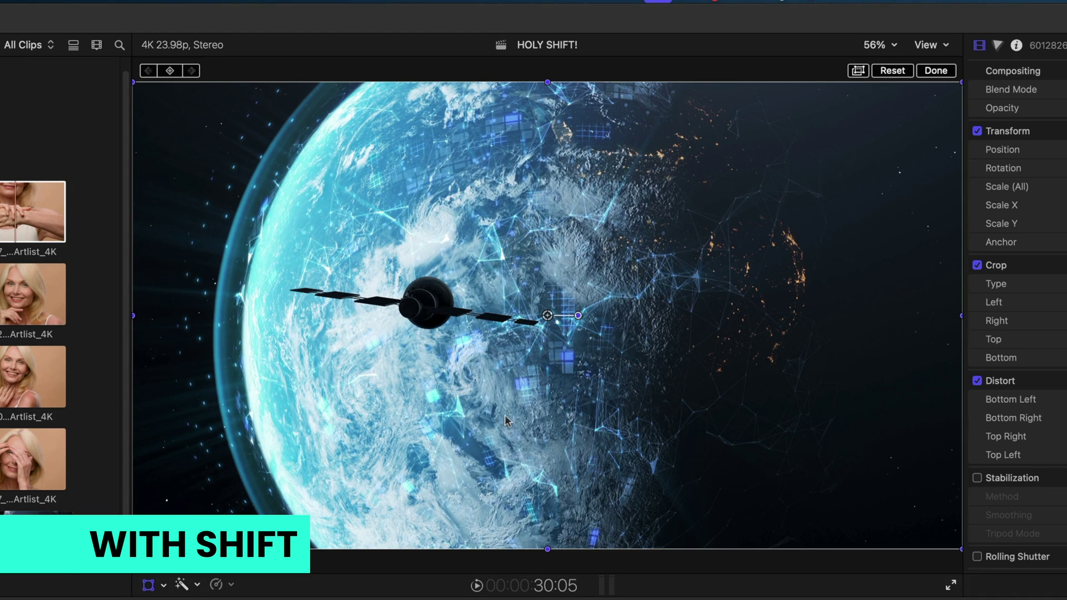
pyautogui.moveTo(504, 414); pyautogui.dragTo(496, 298)
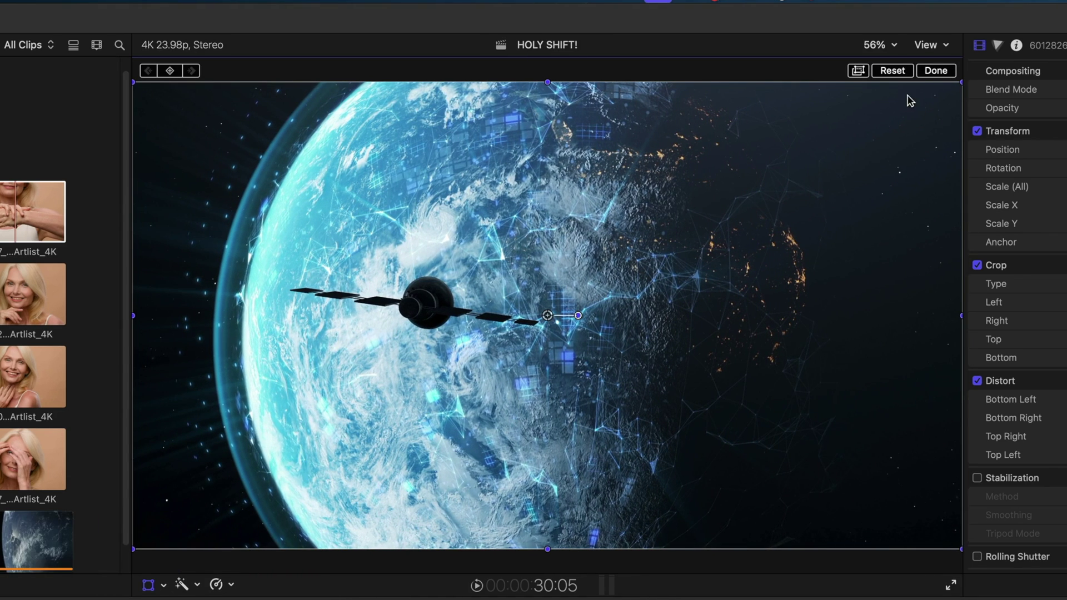
pyautogui.press('super+minus')
pyautogui.press('super+minus')
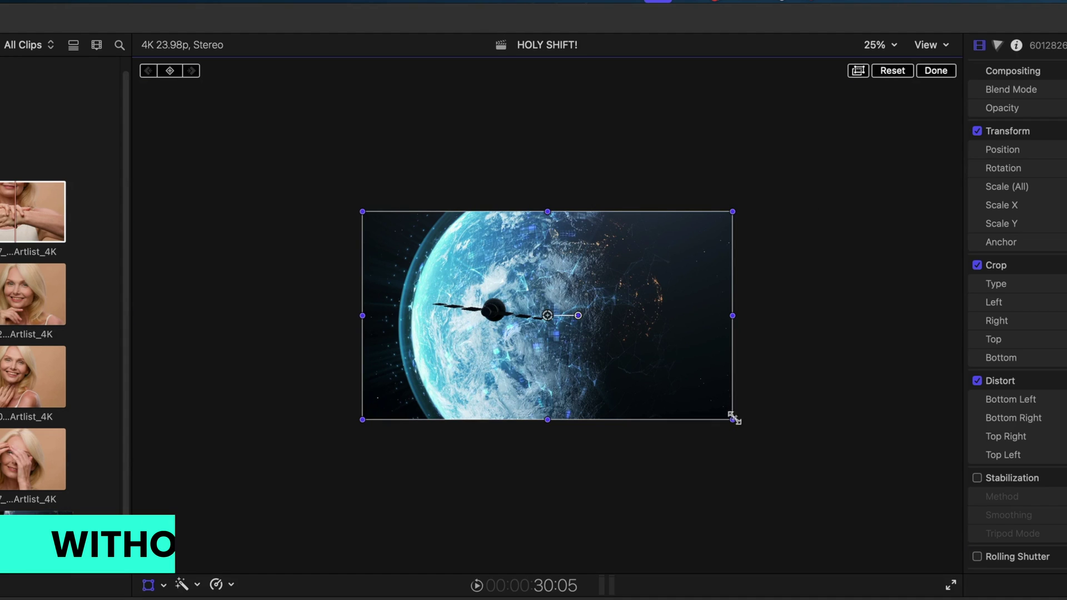
# Scale the Earth clip down to 61% and back, then squash and stretch it back.
pyautogui.moveTo(732, 419); pyautogui.dragTo(711, 407)
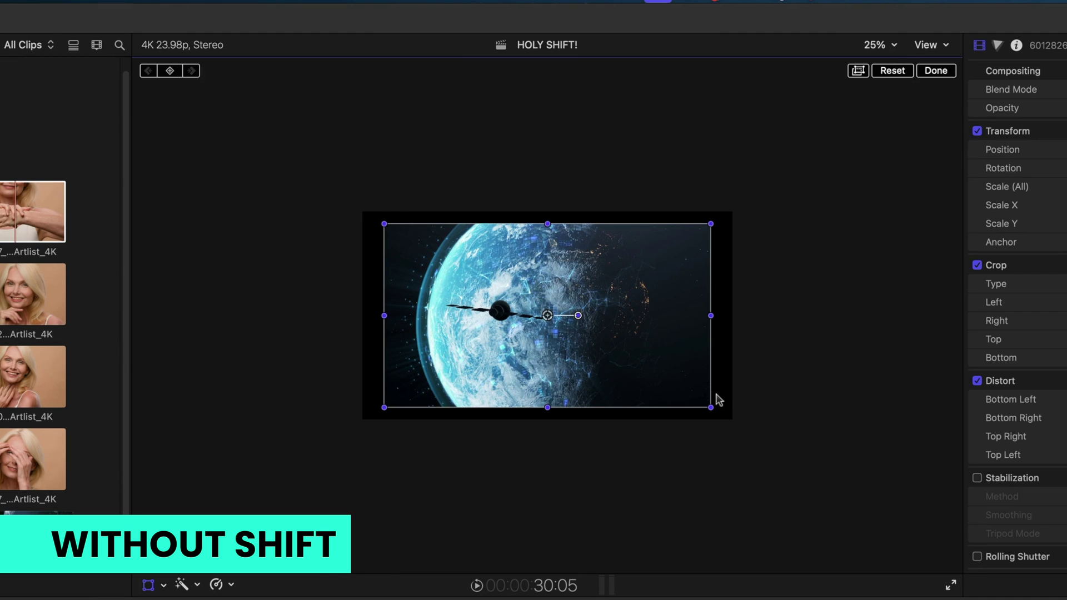
pyautogui.moveTo(711, 407); pyautogui.dragTo(729, 418)
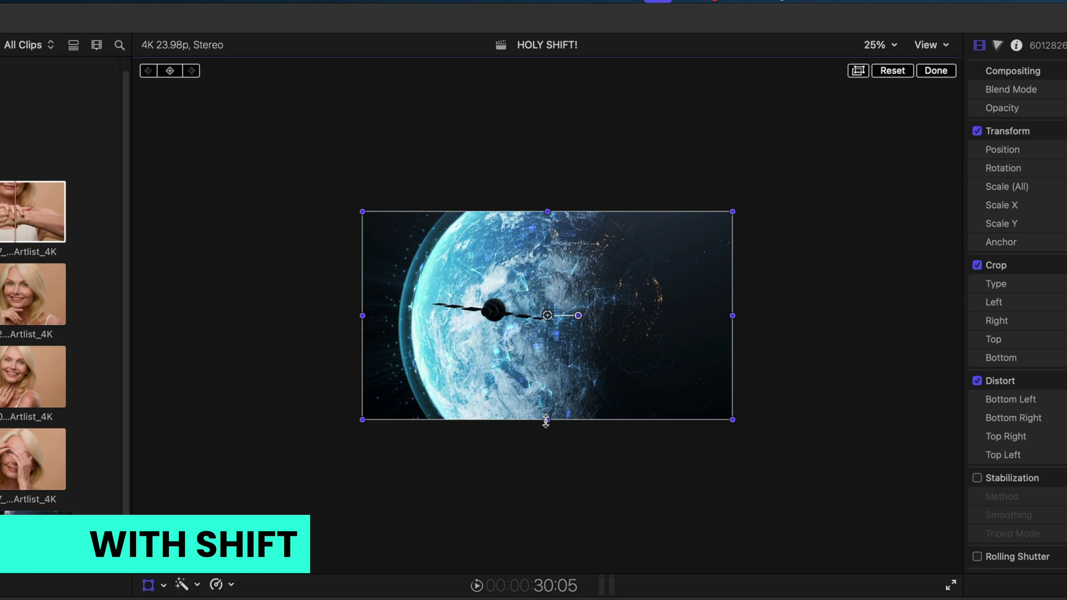
pyautogui.moveTo(732, 417); pyautogui.dragTo(560, 373)
pyautogui.moveTo(658, 333); pyautogui.dragTo(732, 419)
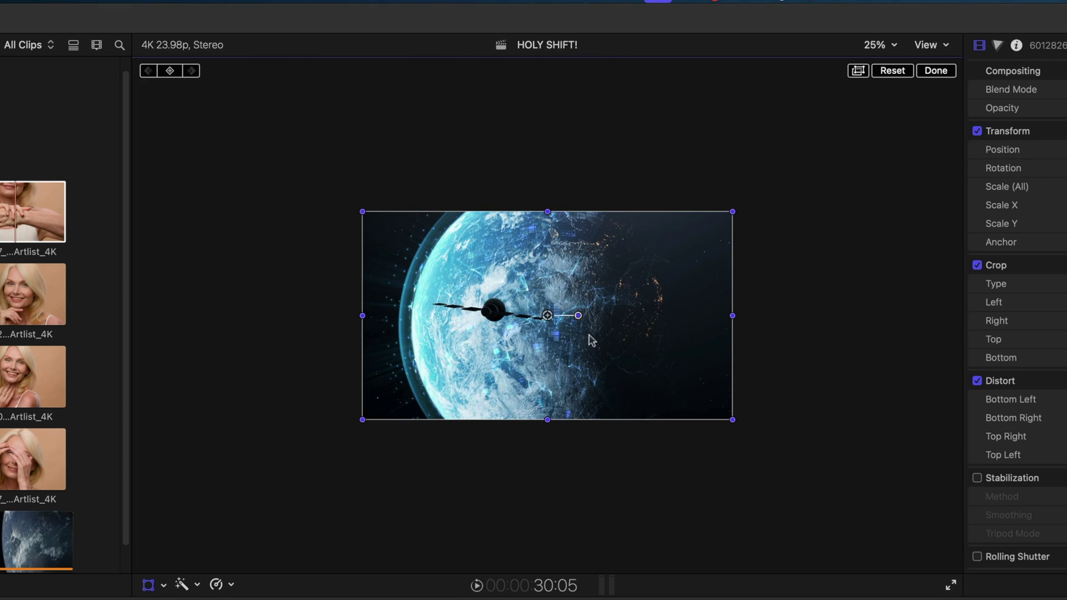
# Rotate the clip to -79° and in 45° steps, finally returning rotation to 0°.
pyautogui.moveTo(578, 316); pyautogui.dragTo(519, 147)
pyautogui.press('super+z')
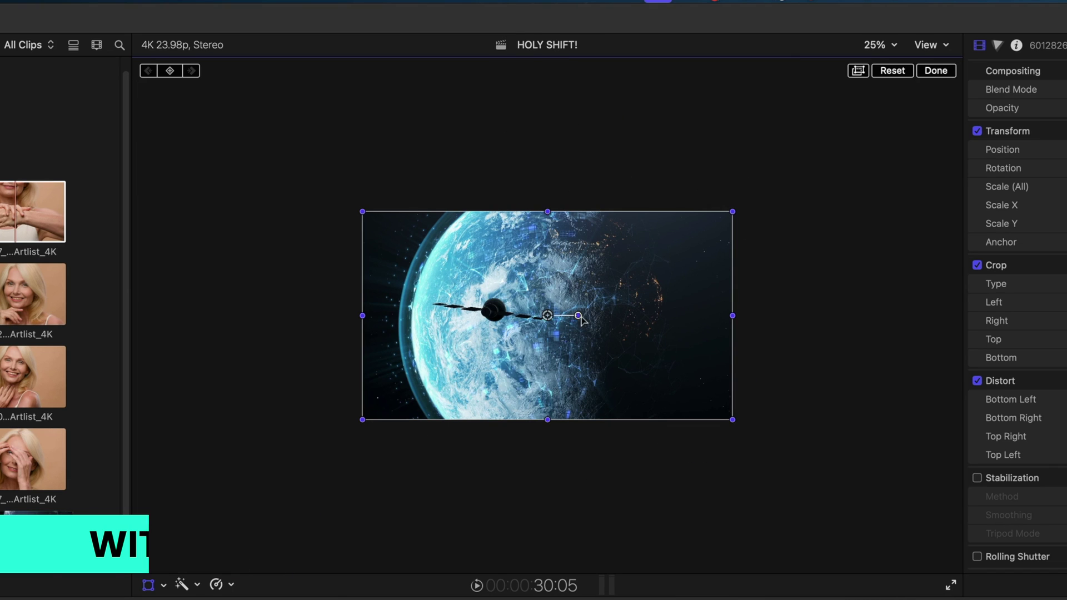
pyautogui.moveTo(579, 315); pyautogui.dragTo(616, 315)
pyautogui.press('super+z')
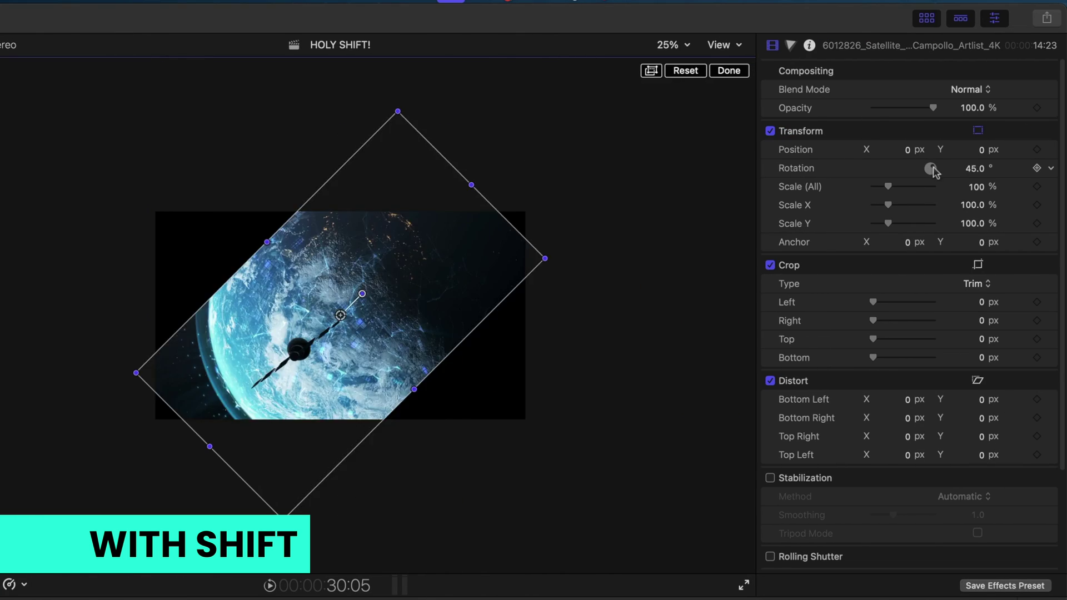
pyautogui.moveTo(935, 172)
pyautogui.mouseDown()
pyautogui.moveTo(924, 171)
pyautogui.moveTo(934, 168)
pyautogui.mouseUp()
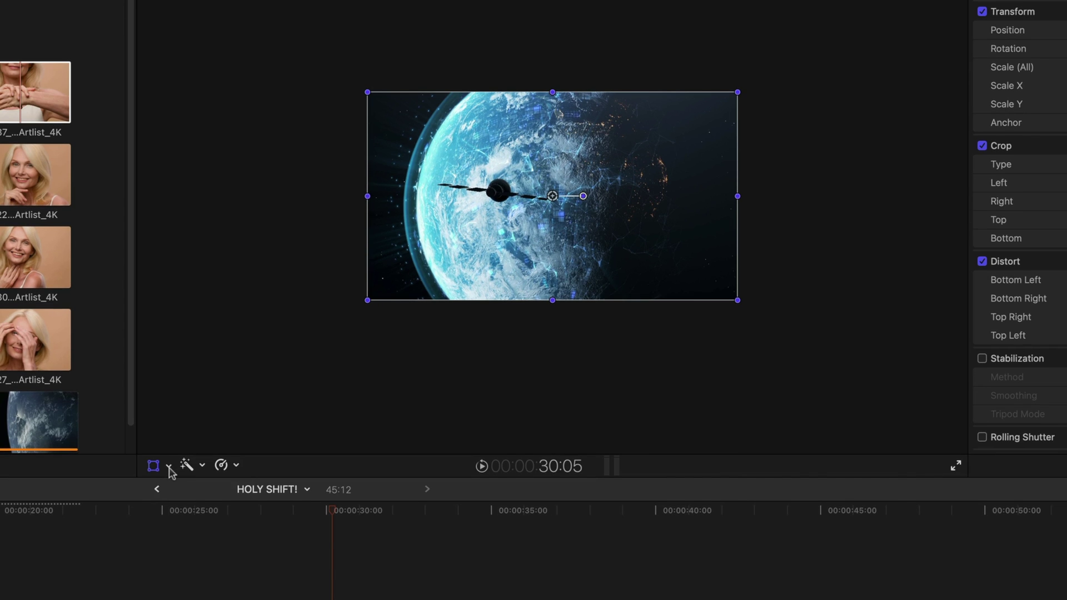
# Switch to Crop with Shift+C and try the crop handles, leaving the clip full-frame.
pyautogui.click(169, 466)
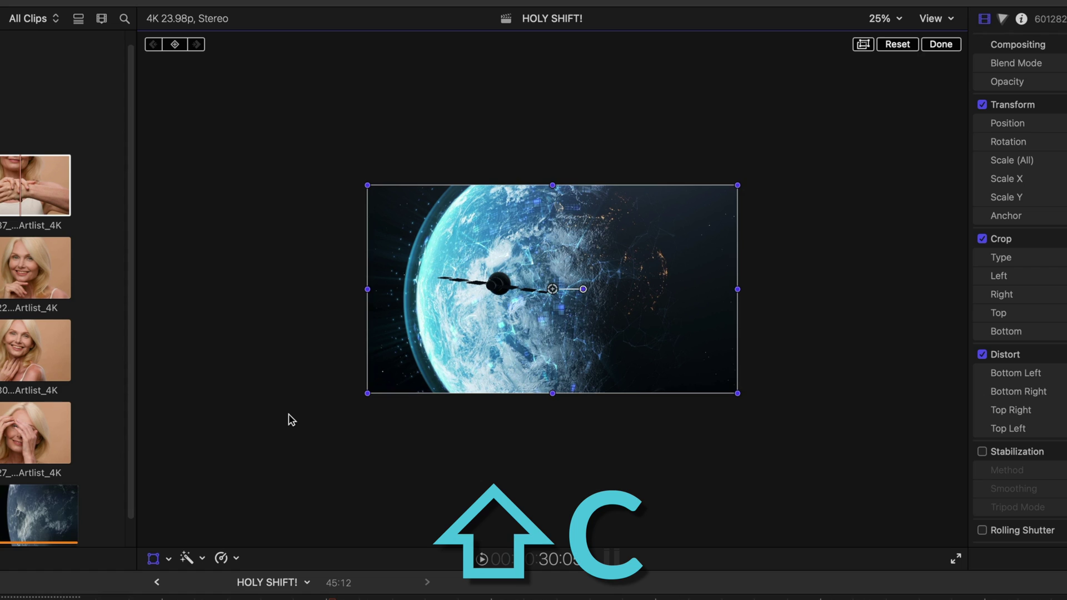
pyautogui.hotkey('shift', 'c')
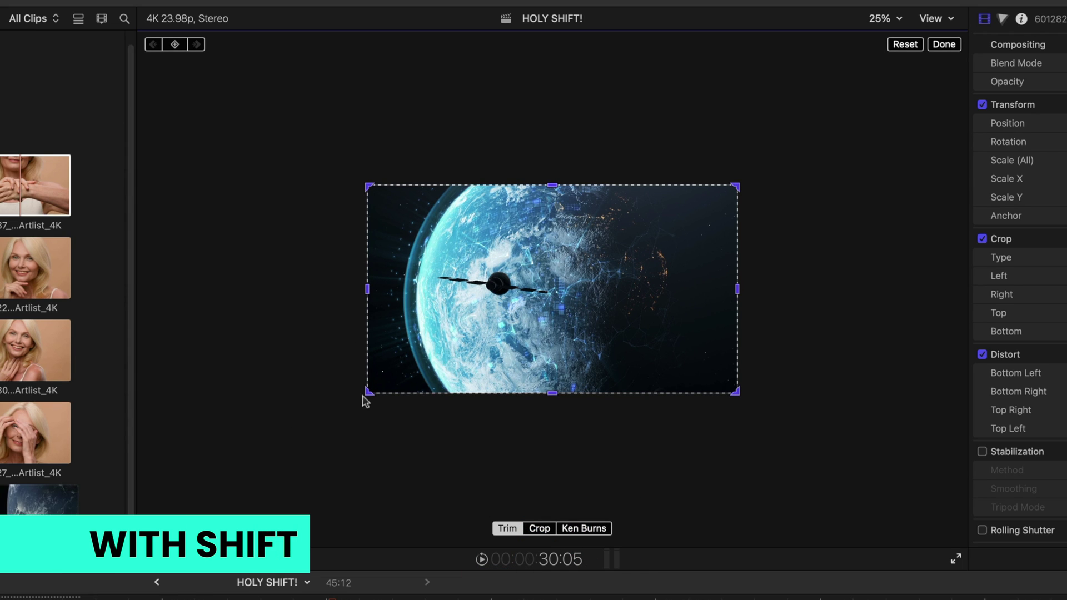
pyautogui.moveTo(367, 394); pyautogui.dragTo(368, 421)
pyautogui.moveTo(367, 292)
pyautogui.mouseDown()
pyautogui.moveTo(528, 305)
pyautogui.moveTo(388, 291)
pyautogui.moveTo(371, 309)
pyautogui.moveTo(367, 292)
pyautogui.mouseUp()
# Switch to Distort, skew the clip's left edge, then undo the distortion.
pyautogui.click(168, 503)
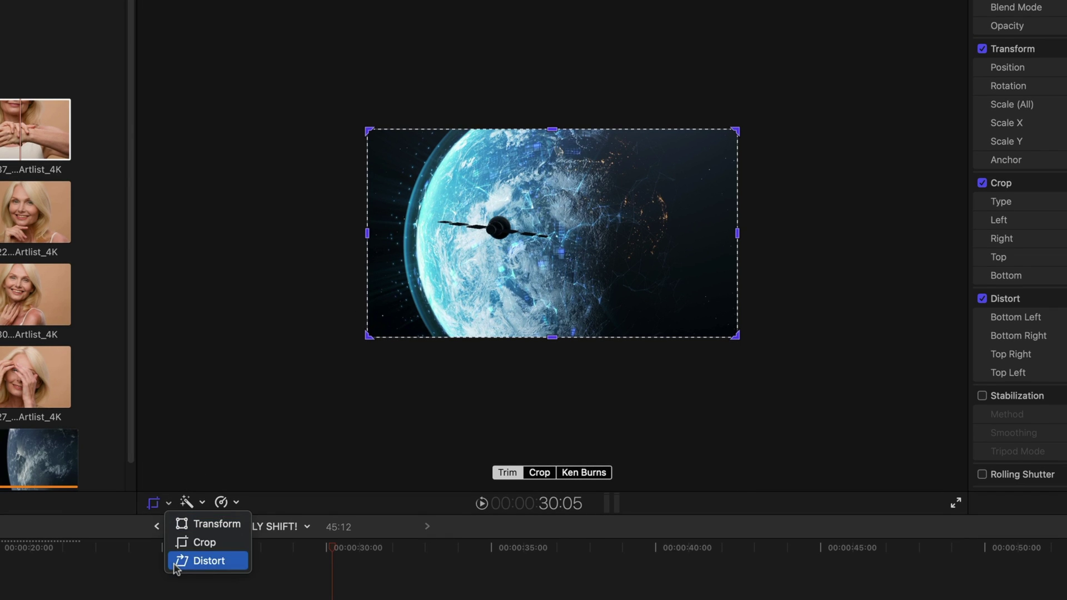
pyautogui.click(200, 559)
pyautogui.moveTo(368, 234); pyautogui.dragTo(376, 239)
pyautogui.moveTo(377, 286); pyautogui.dragTo(409, 271)
pyautogui.moveTo(412, 387); pyautogui.dragTo(320, 431)
pyautogui.press('super+z')
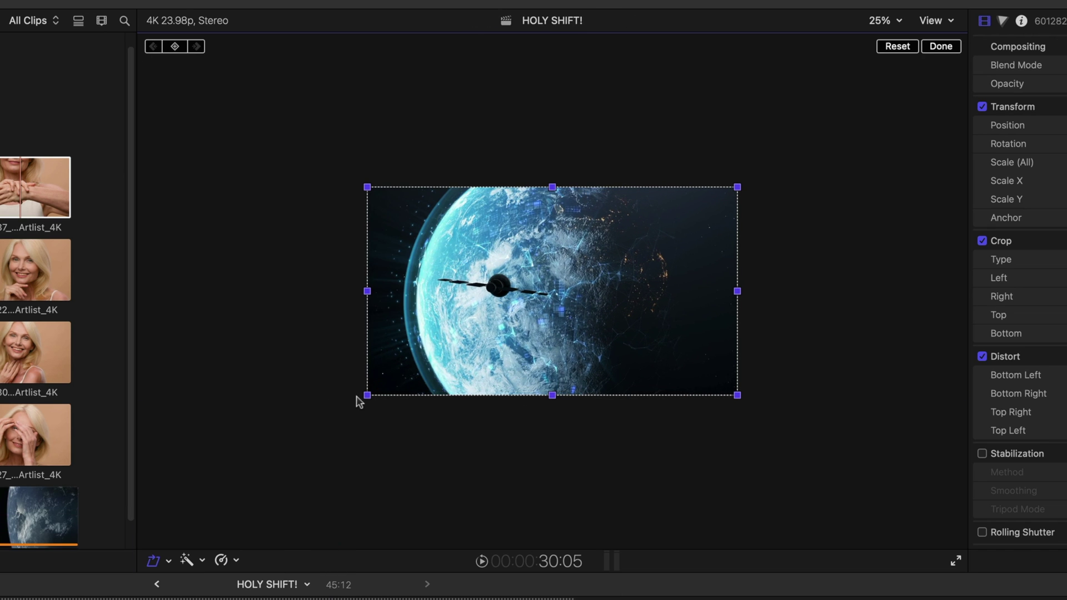
# Shift the left edge upward, undo it, and skew the bottom edge to the left.
pyautogui.moveTo(369, 294); pyautogui.dragTo(375, 252)
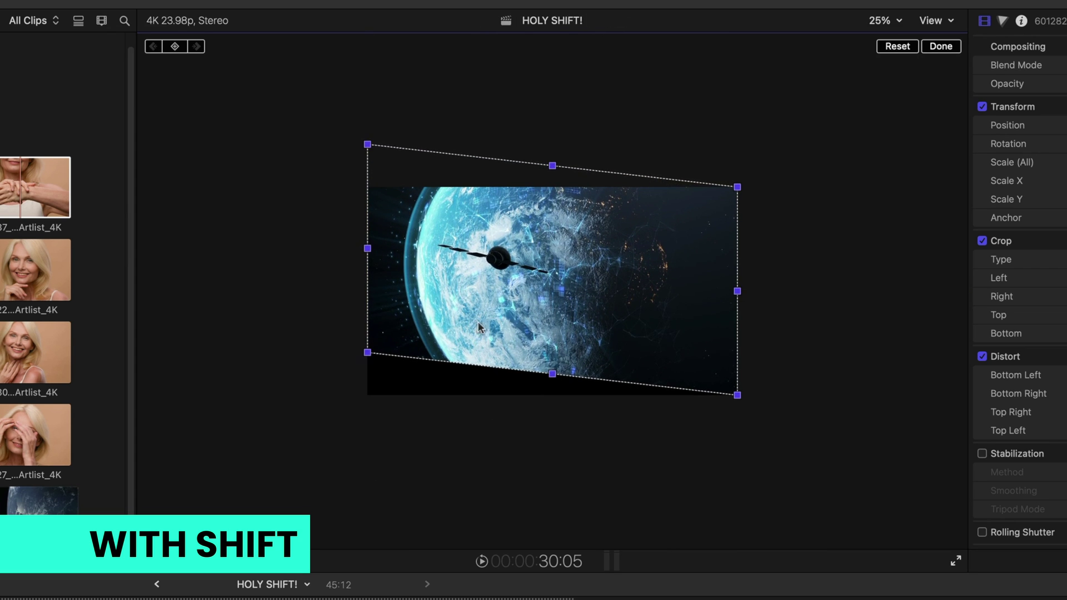
pyautogui.press('super+z')
pyautogui.moveTo(552, 395); pyautogui.dragTo(601, 414)
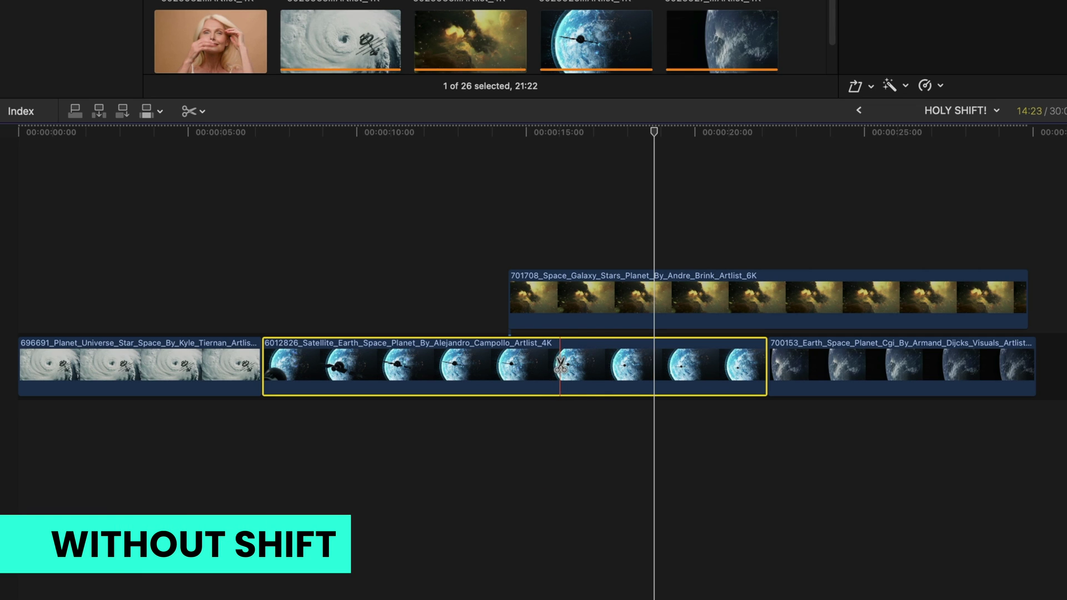
# Blade the satellite and galaxy clips together at one point, then select the galaxy's left piece.
pyautogui.click(560, 365)
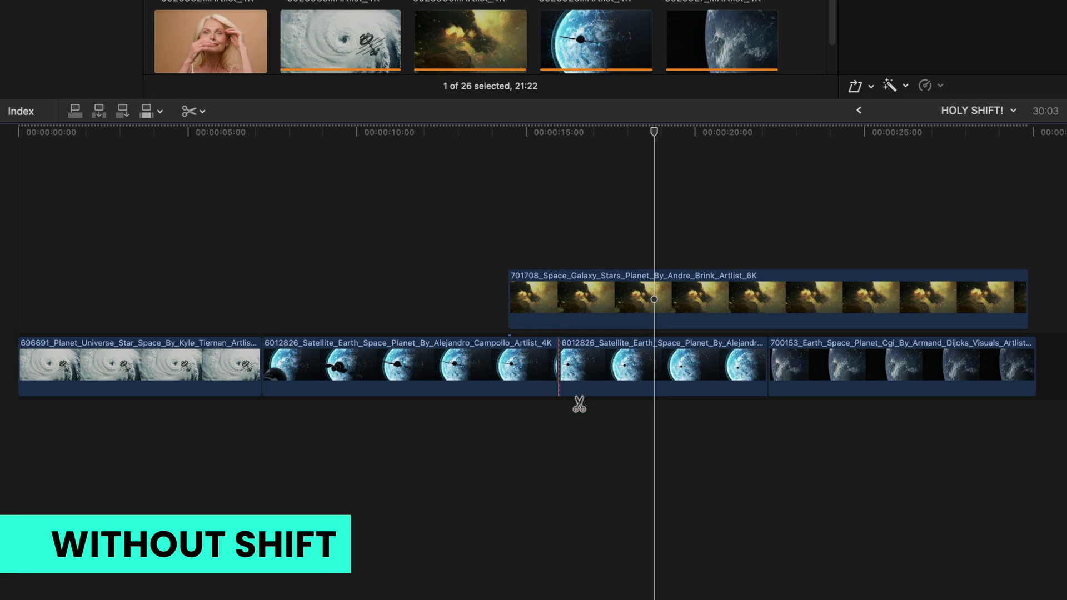
pyautogui.press('super+z')
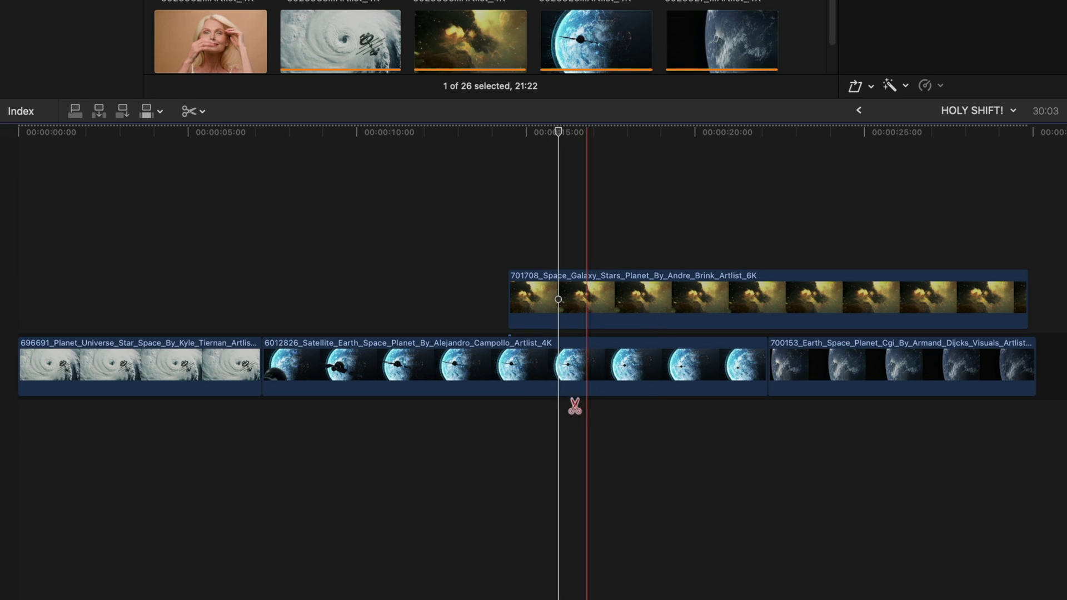
pyautogui.keyDown('shift'); pyautogui.click(558, 365); pyautogui.keyUp('shift')
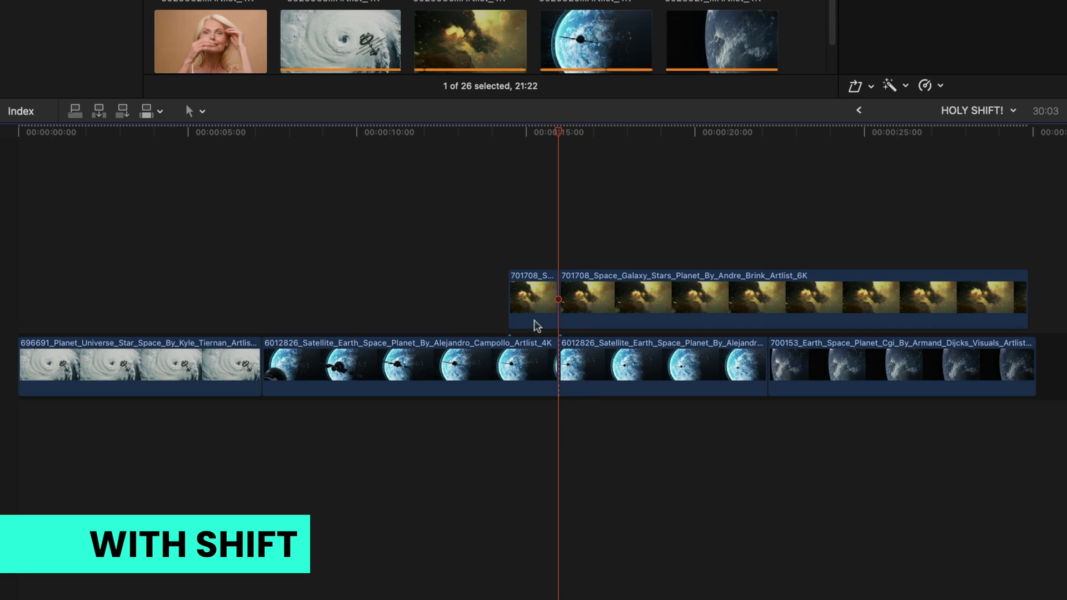
pyautogui.click(520, 360)
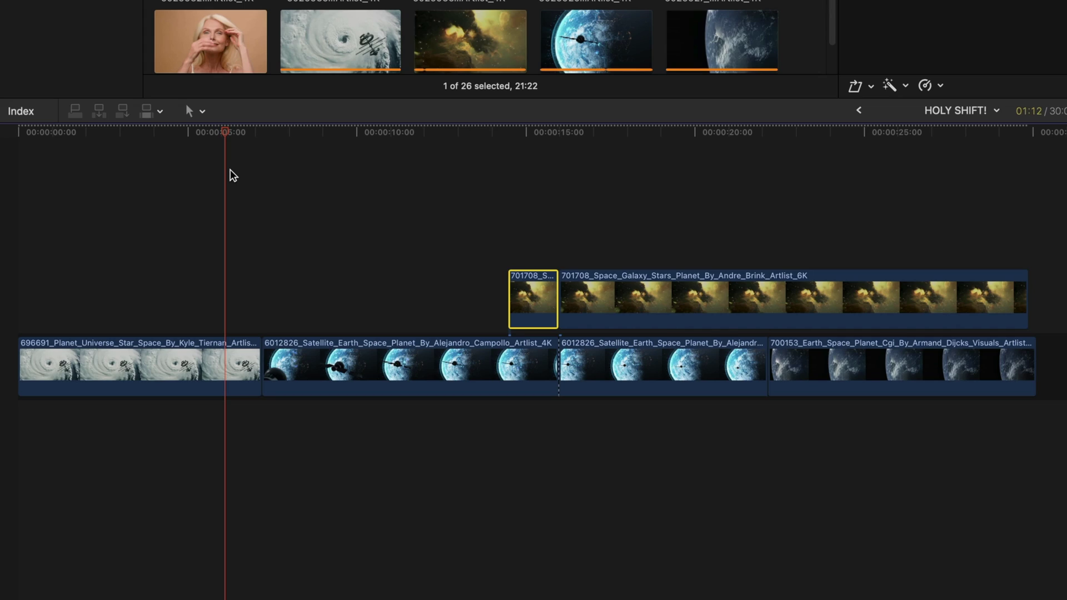
pyautogui.hotkey('shift', '?')
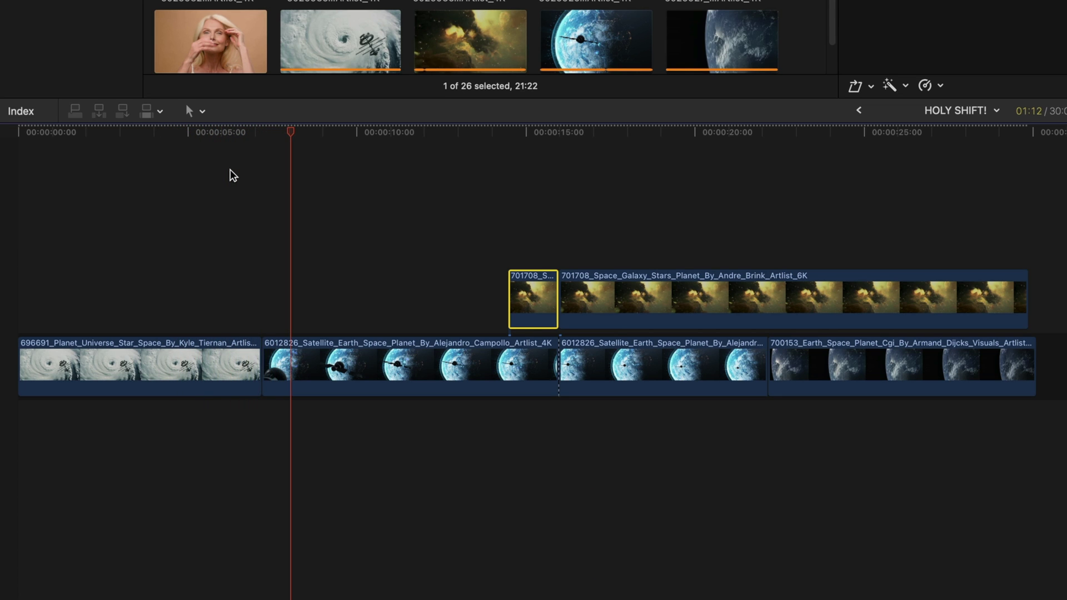
pyautogui.hotkey('shift', '?')
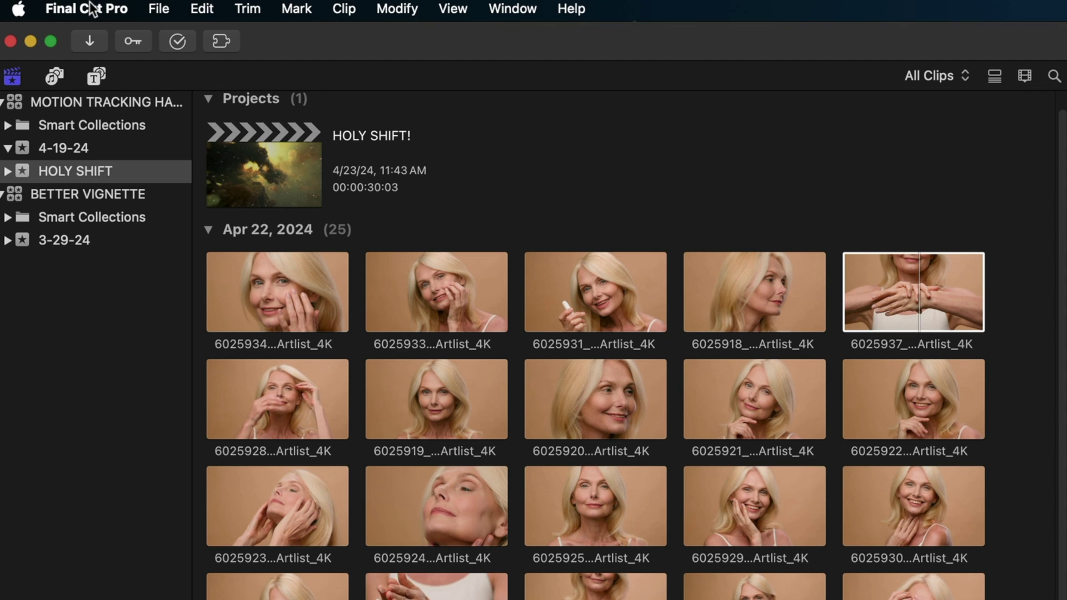
# In the Playback settings, set both Pre-Roll and Post-Roll to 1.0 seconds.
pyautogui.click(93, 9)
pyautogui.click(78, 71)
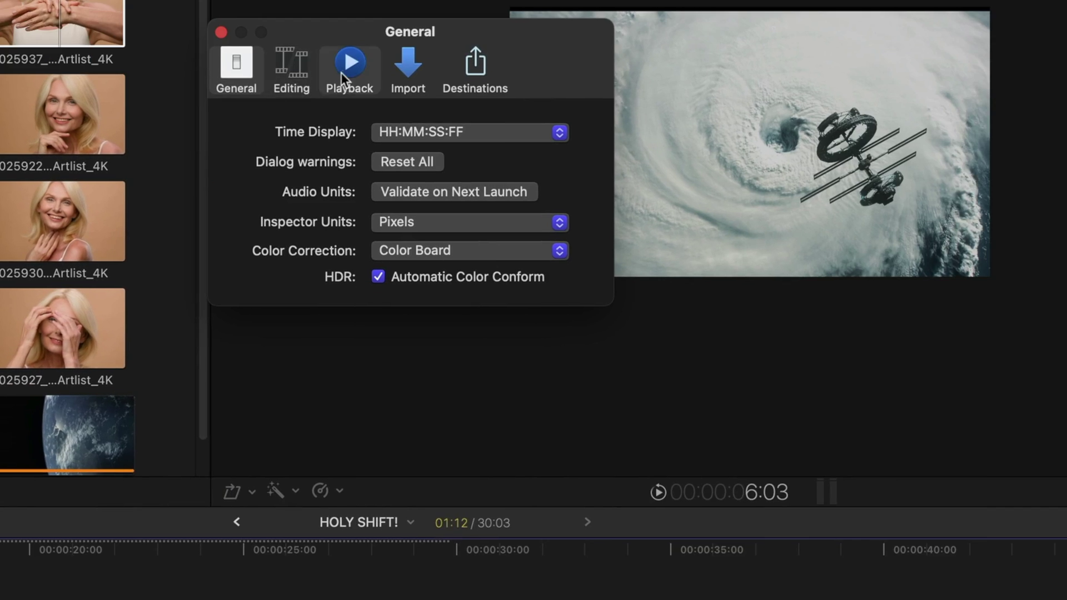
pyautogui.click(341, 71)
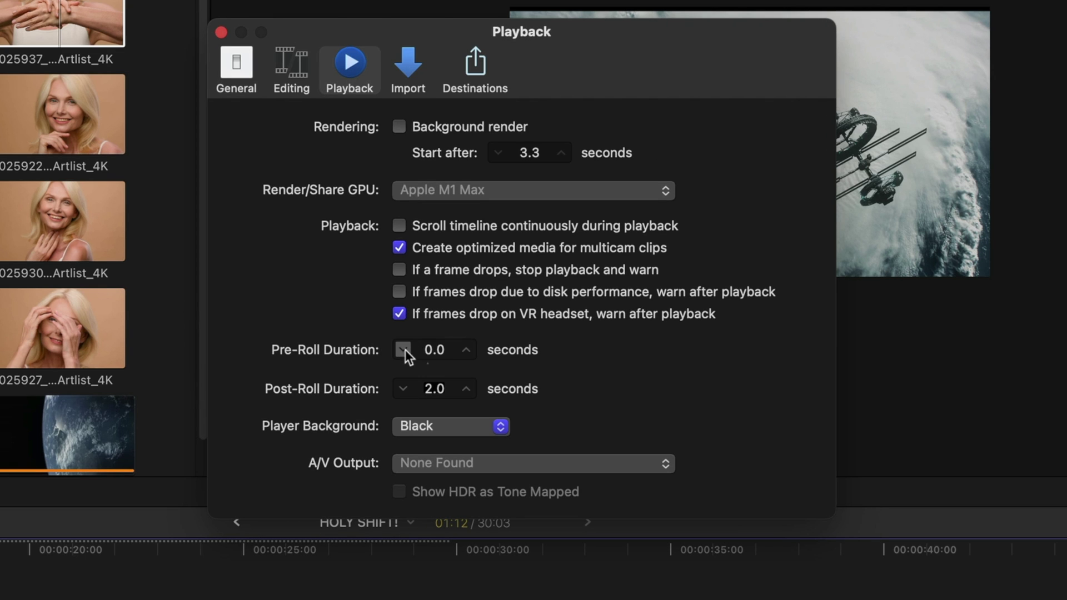
pyautogui.click(465, 349)
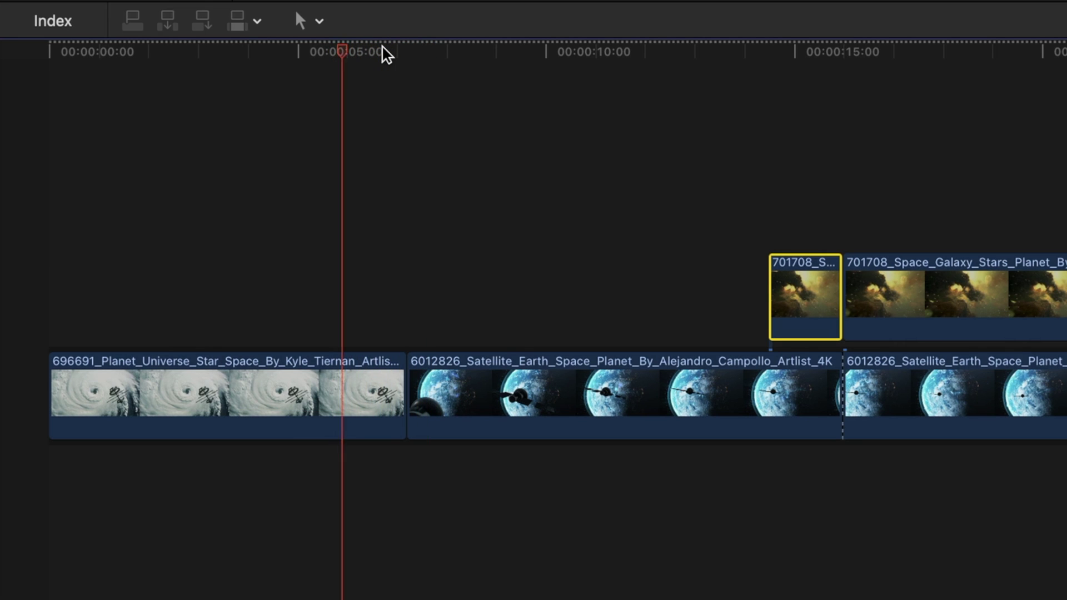
# Play back from near 5 seconds, then backtime-connect a 02:27 range of the 700153 clip.
pyautogui.click(382, 49)
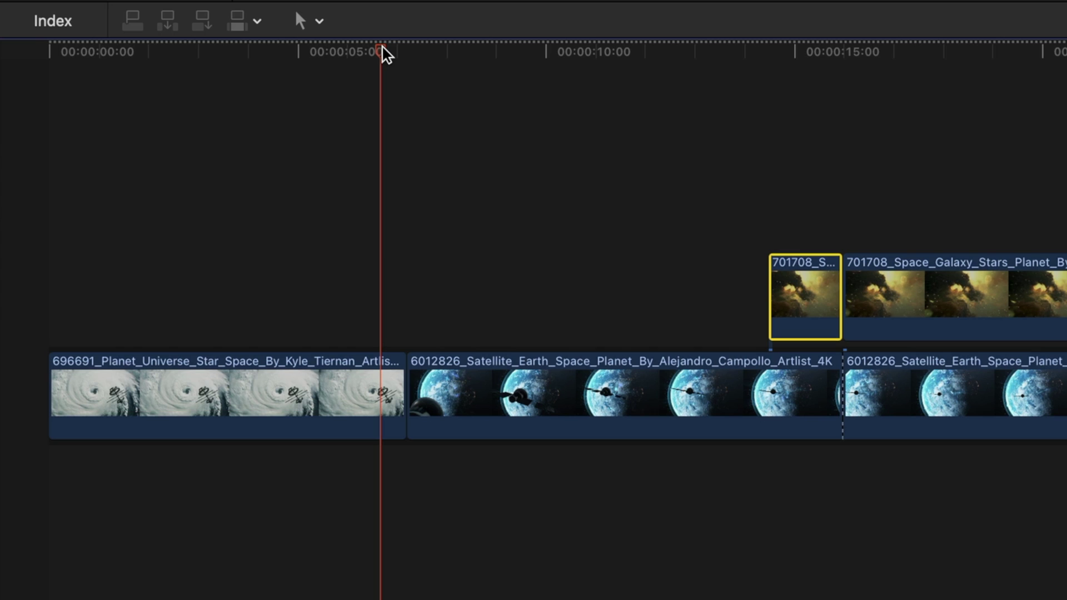
pyautogui.hotkey('shift', 'space')
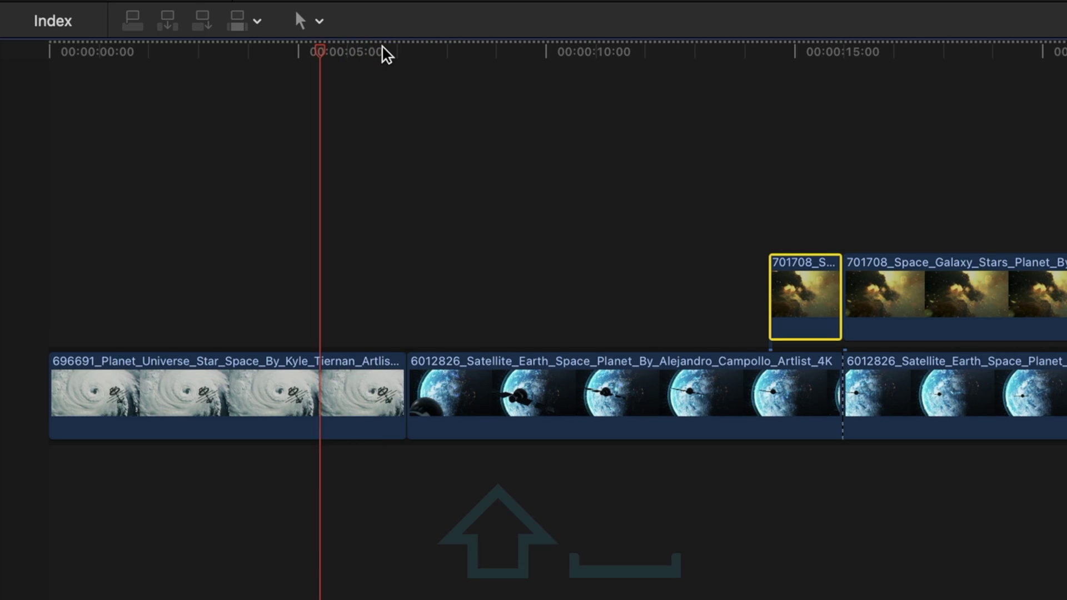
pyautogui.moveTo(720, 117); pyautogui.dragTo(728, 123)
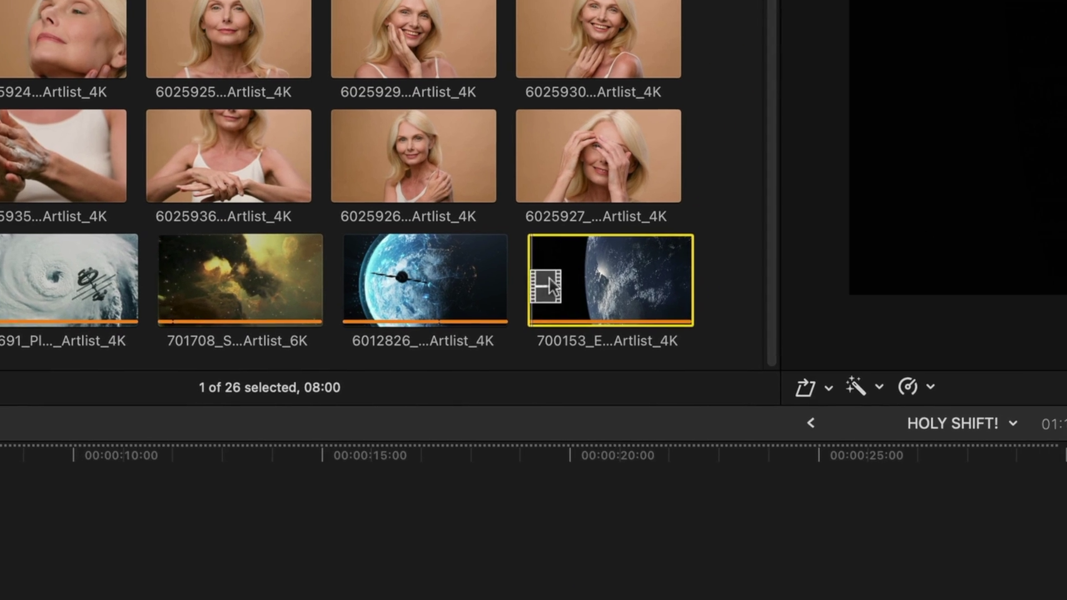
pyautogui.press('i')
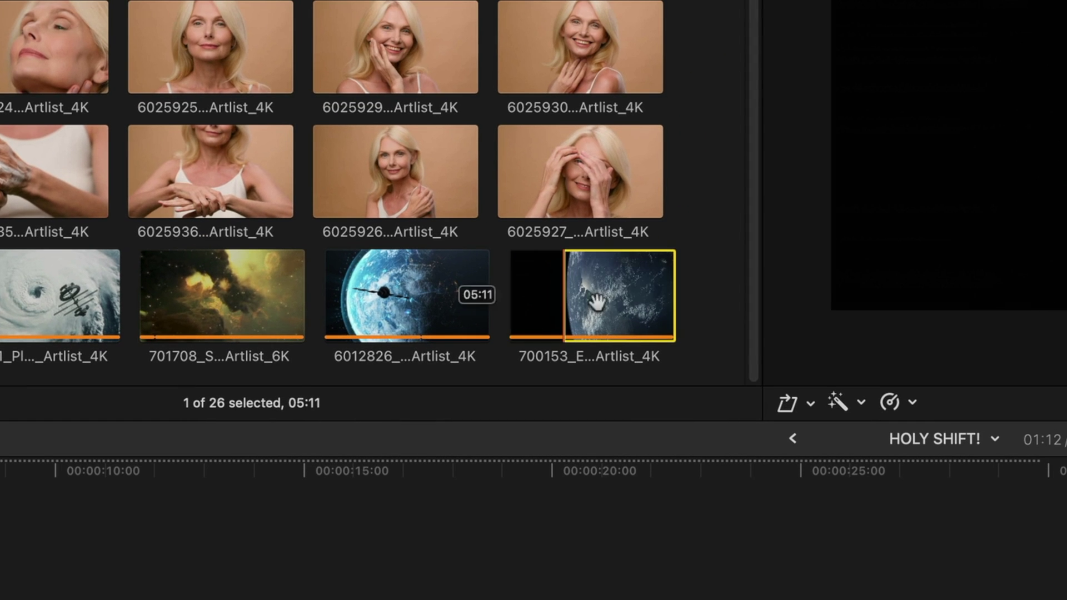
pyautogui.press('o')
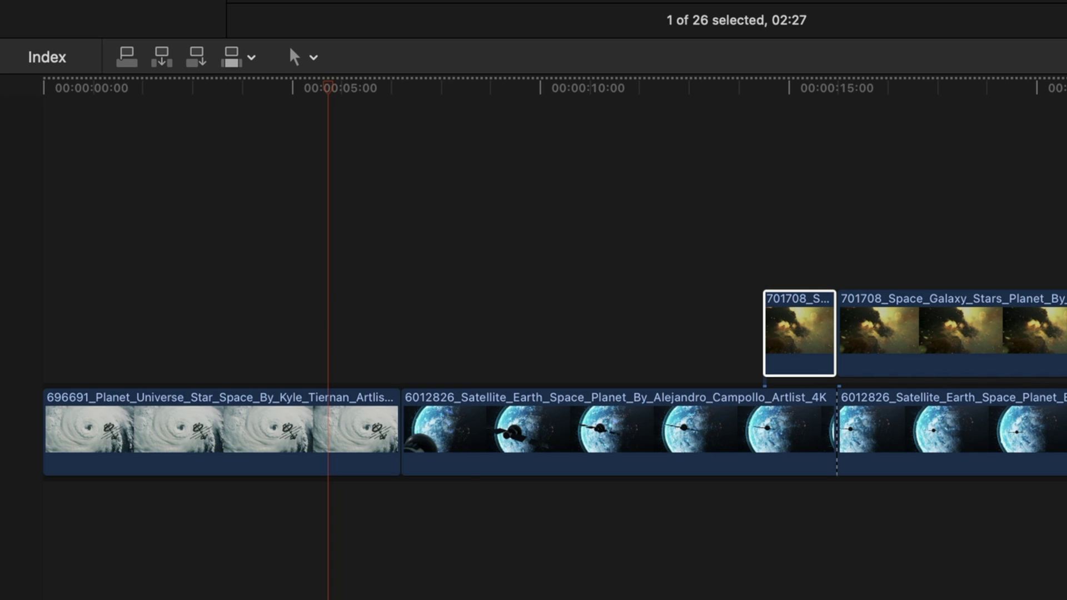
pyautogui.press('q')
pyautogui.hotkey('shift', 'q')
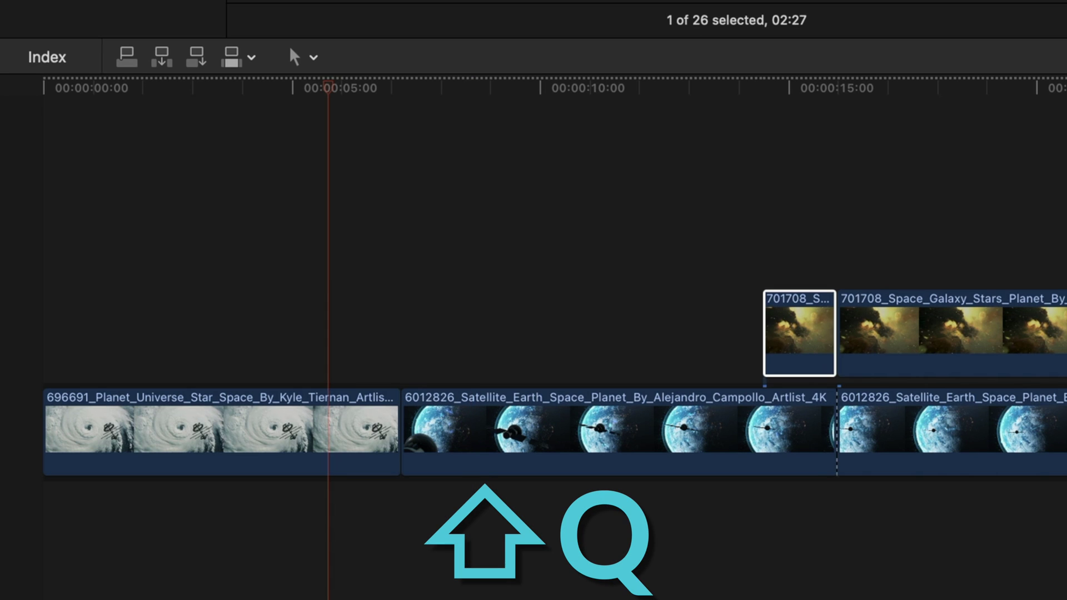
# Replace the second Satellite Earth clip with a gap using Shift-Delete.
pyautogui.click(648, 407)
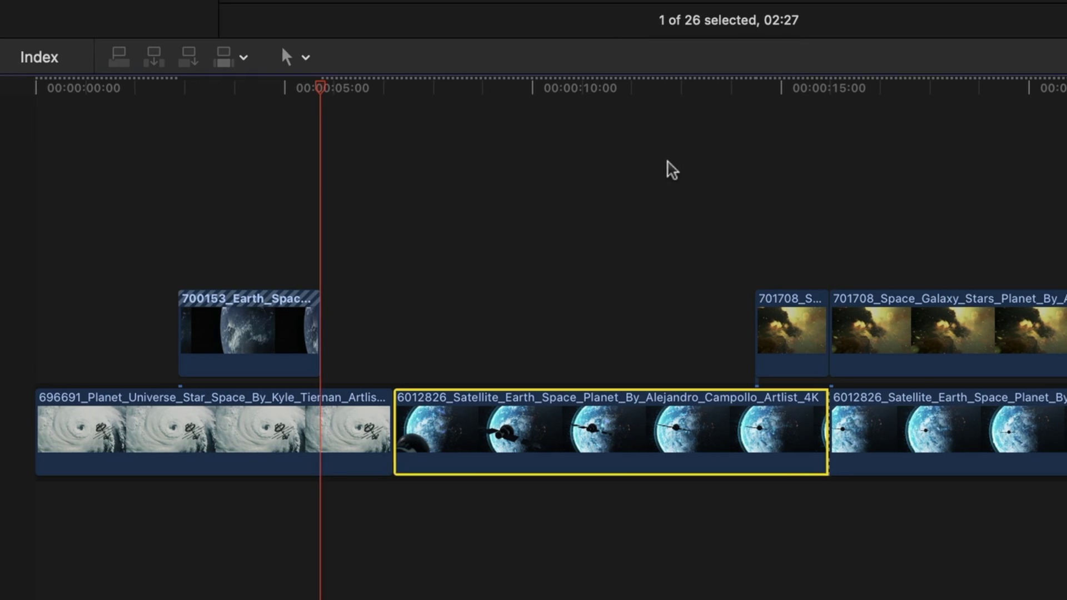
pyautogui.click(503, 417)
pyautogui.hotkey('shift', 'Delete')
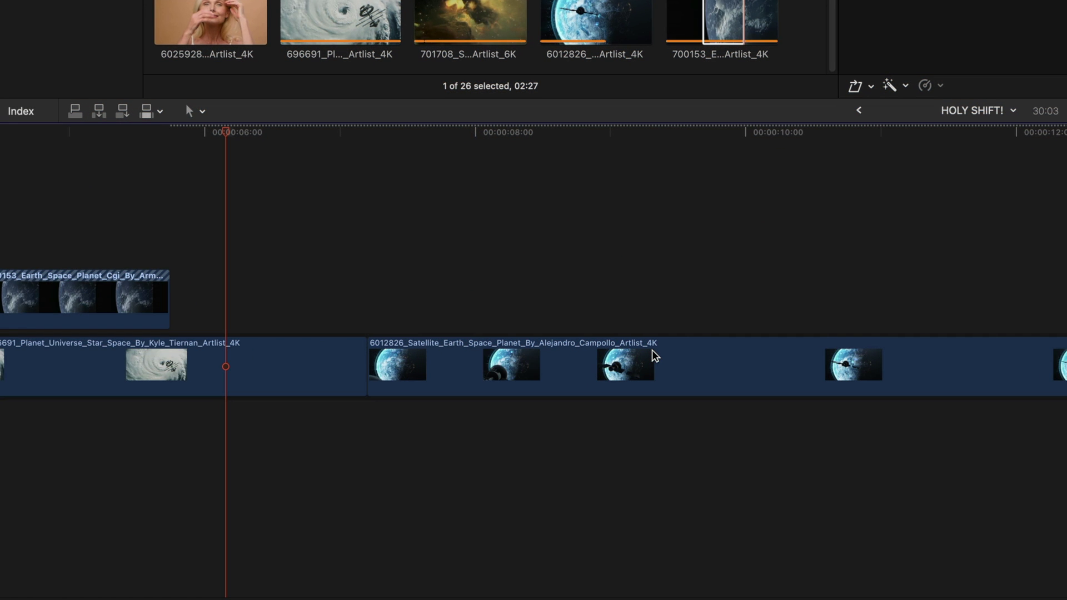
# Jump the playhead by ten frames, then nudge the Planet Universe–Satellite Earth cut earlier.
pyautogui.hotkey('shift', 'Right')
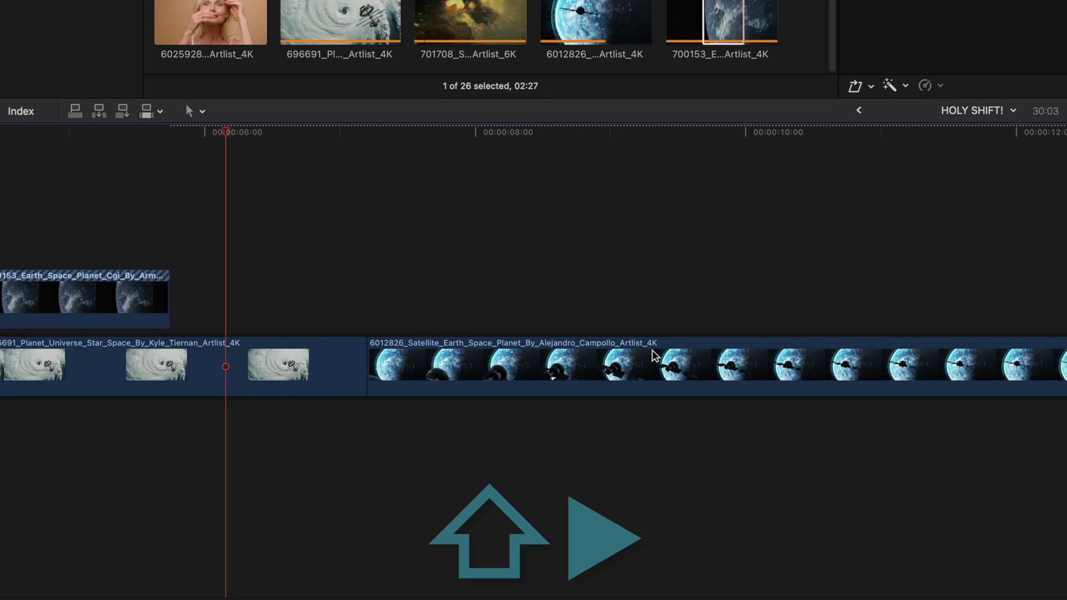
pyautogui.hotkey('shift', 'Right')
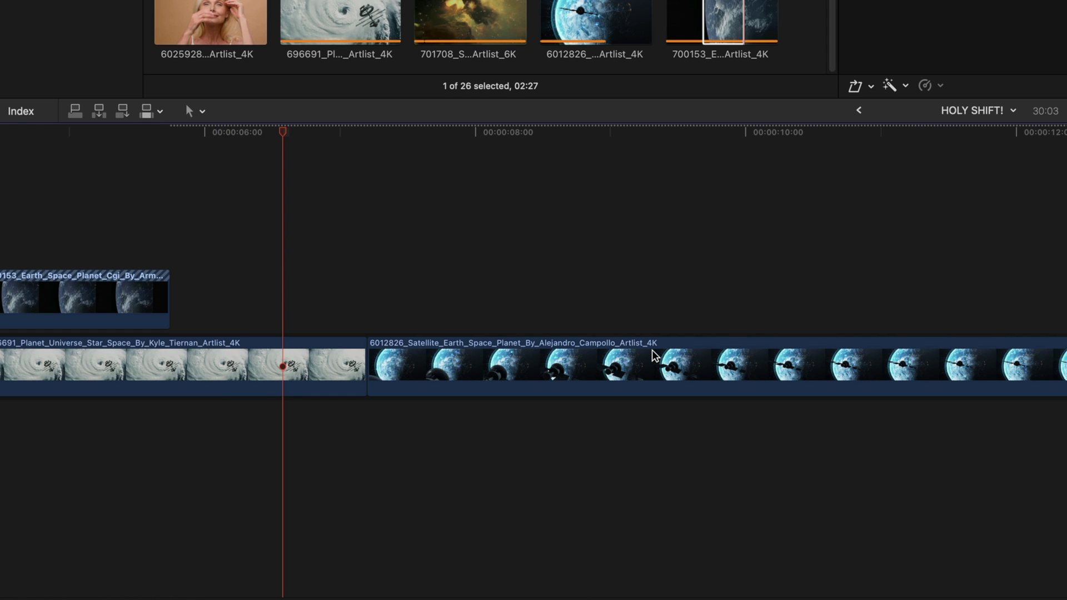
pyautogui.hotkey('shift', 'Left')
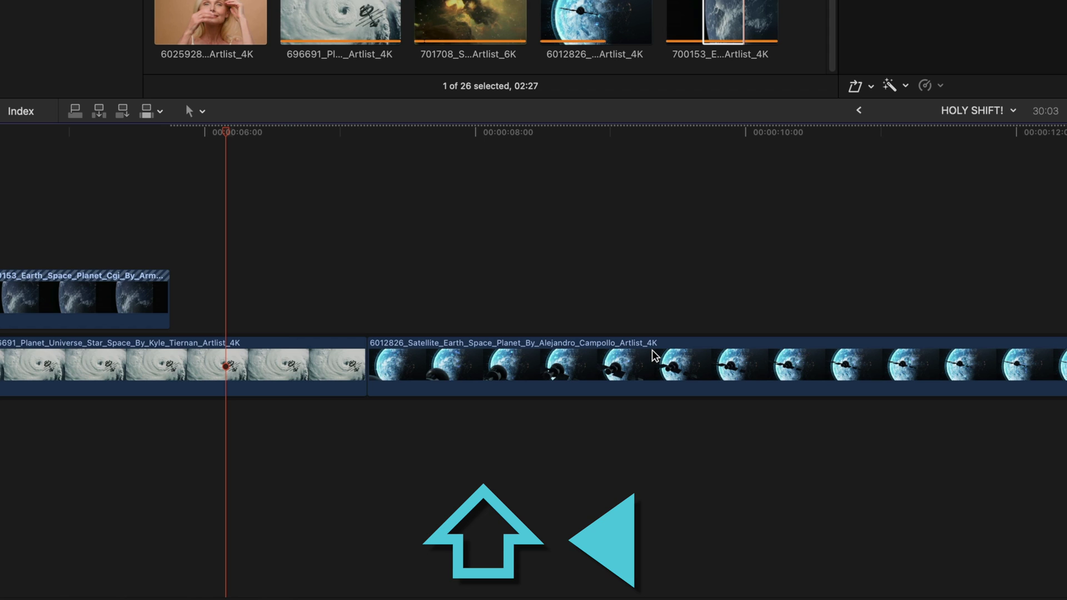
pyautogui.click(370, 363)
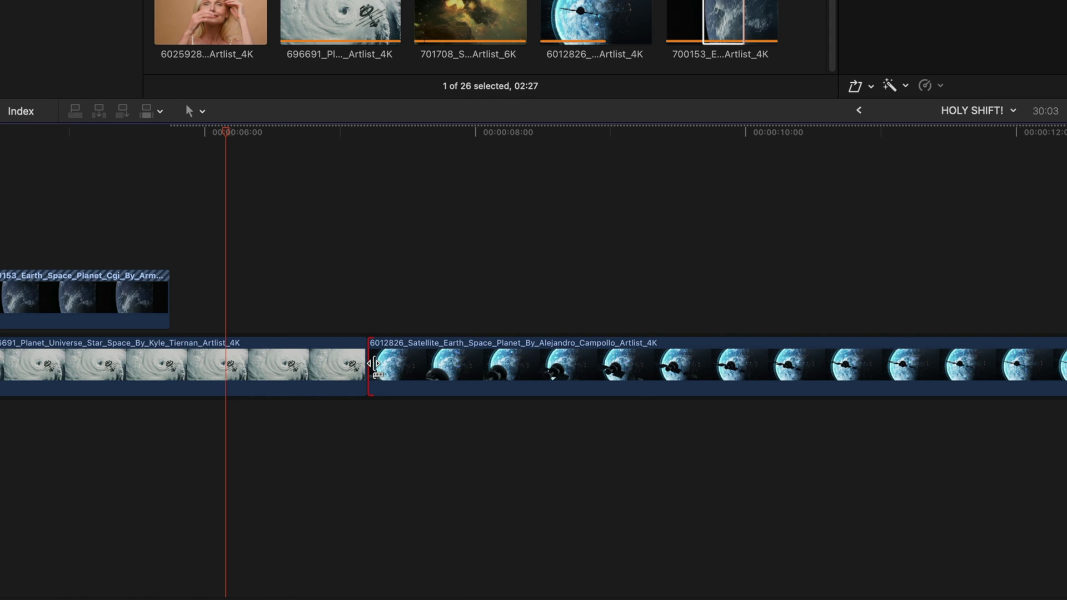
pyautogui.press("'")
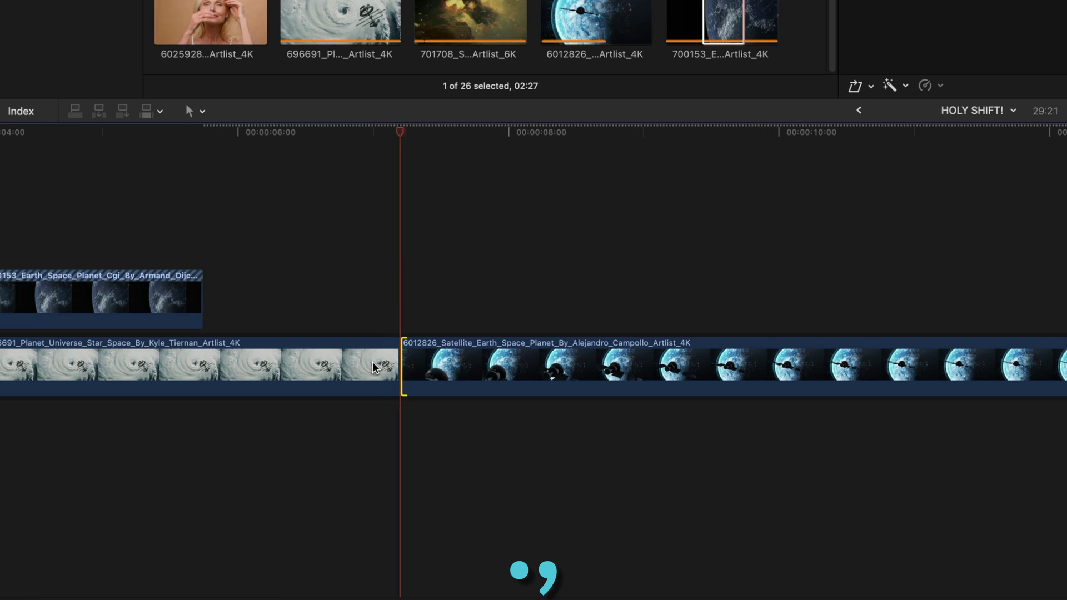
pyautogui.hotkey('shift', ',')
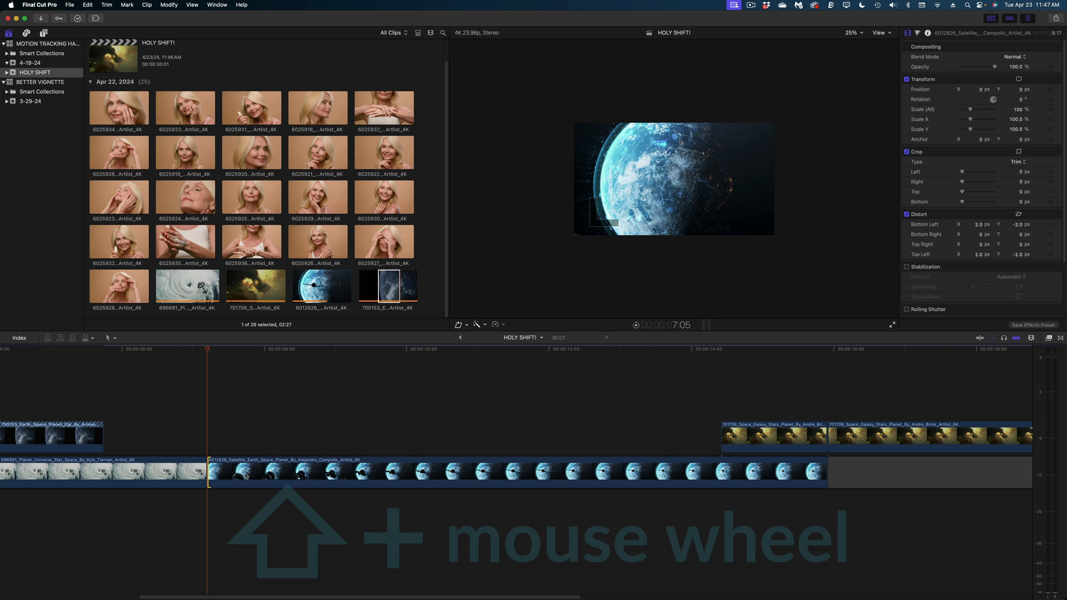
# Select the bottom portrait clip and Shift-add the other three portrait clips to the selection.
pyautogui.hscroll(-2, 244, 479)
pyautogui.hscroll(-2, 243, 481)
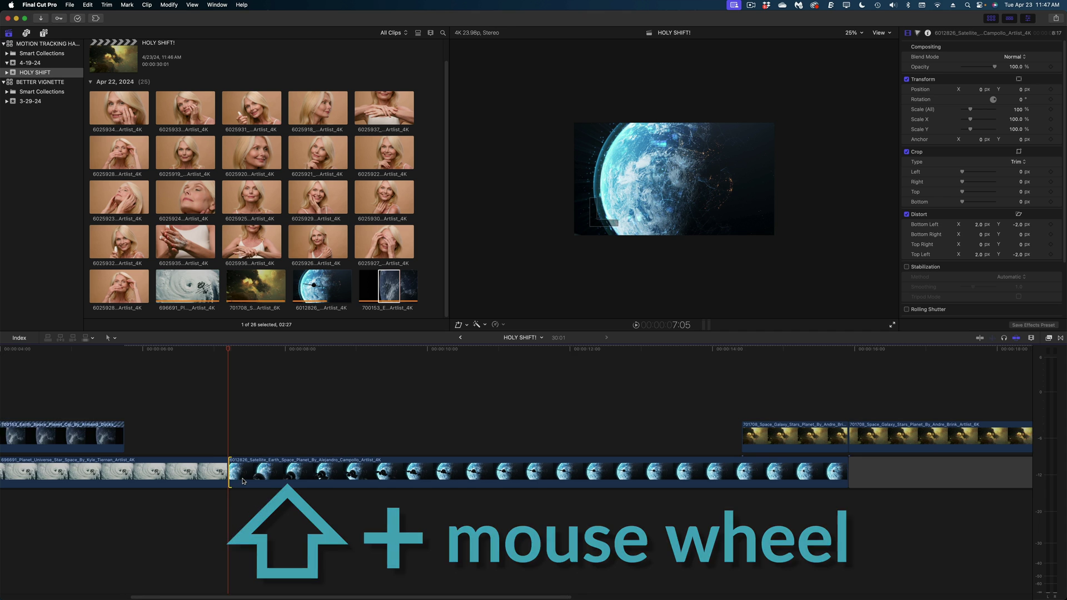
pyautogui.hscroll(10, 243, 481)
pyautogui.hscroll(-10, 243, 481)
pyautogui.hscroll(-5, 243, 480)
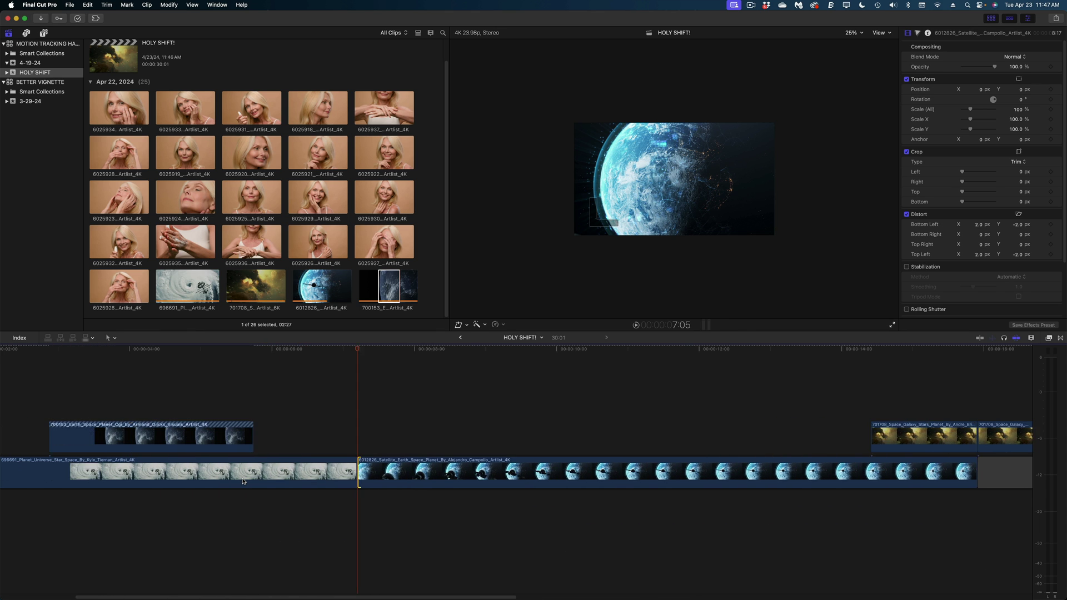
pyautogui.hscroll(2, 242, 481)
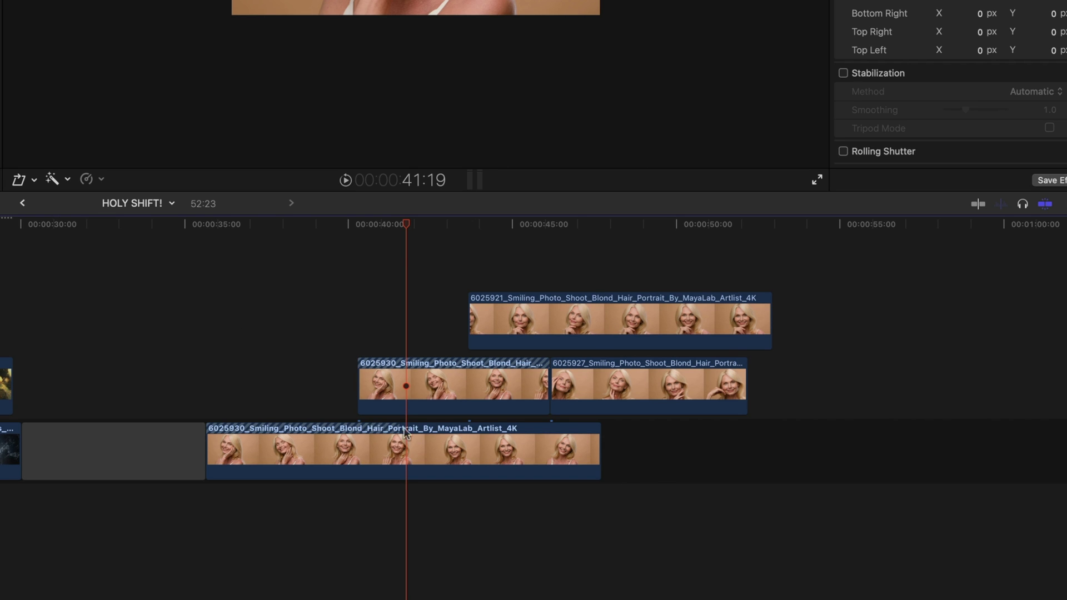
pyautogui.moveTo(278, 258); pyautogui.dragTo(683, 547)
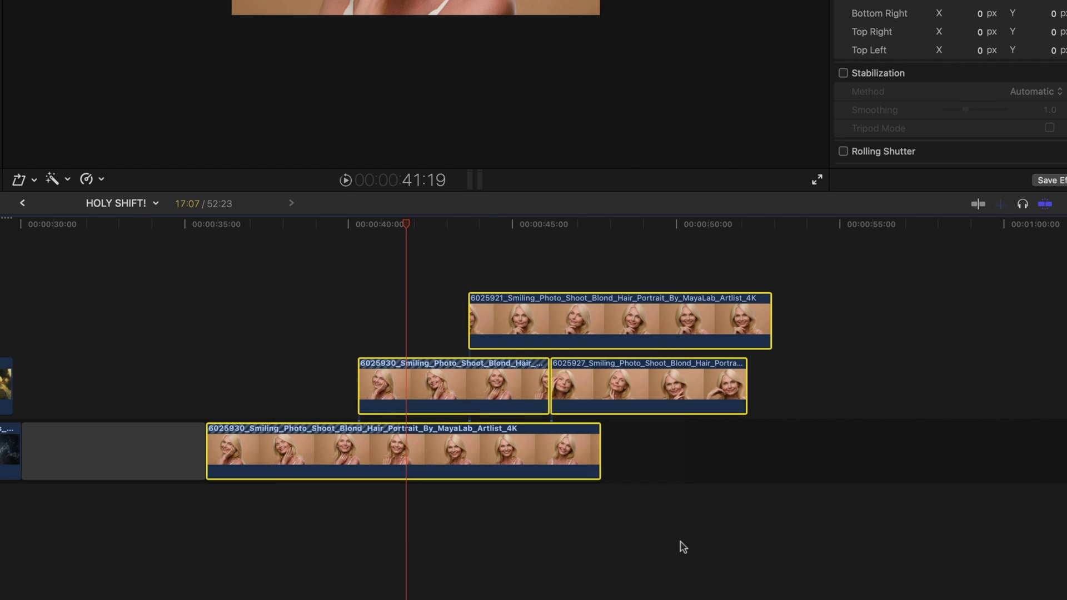
pyautogui.click(515, 556)
pyautogui.click(462, 455)
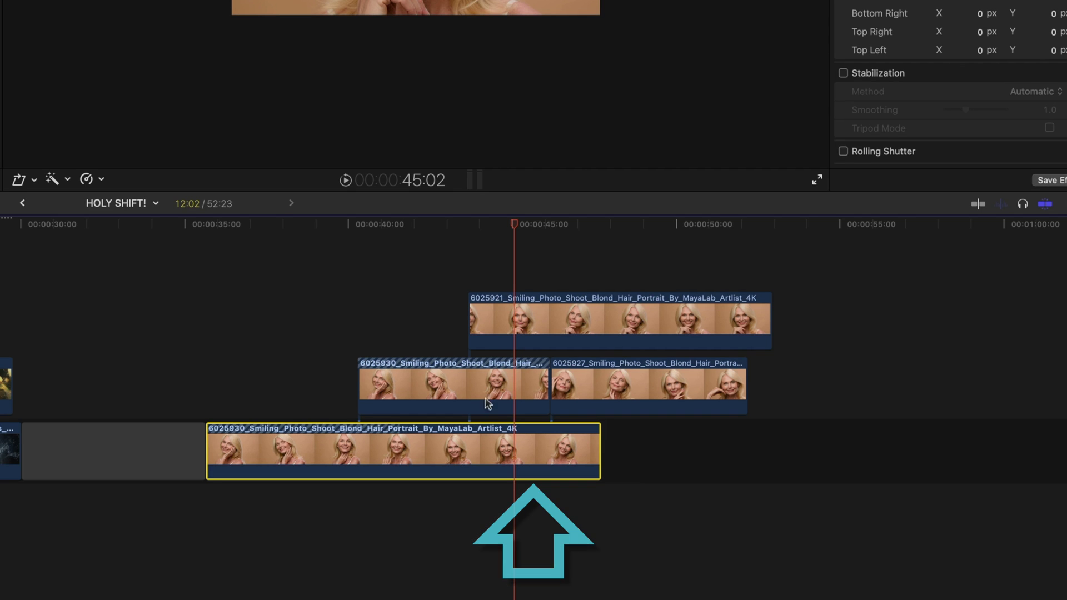
pyautogui.keyDown('shift'); pyautogui.click(539, 316); pyautogui.keyUp('shift')
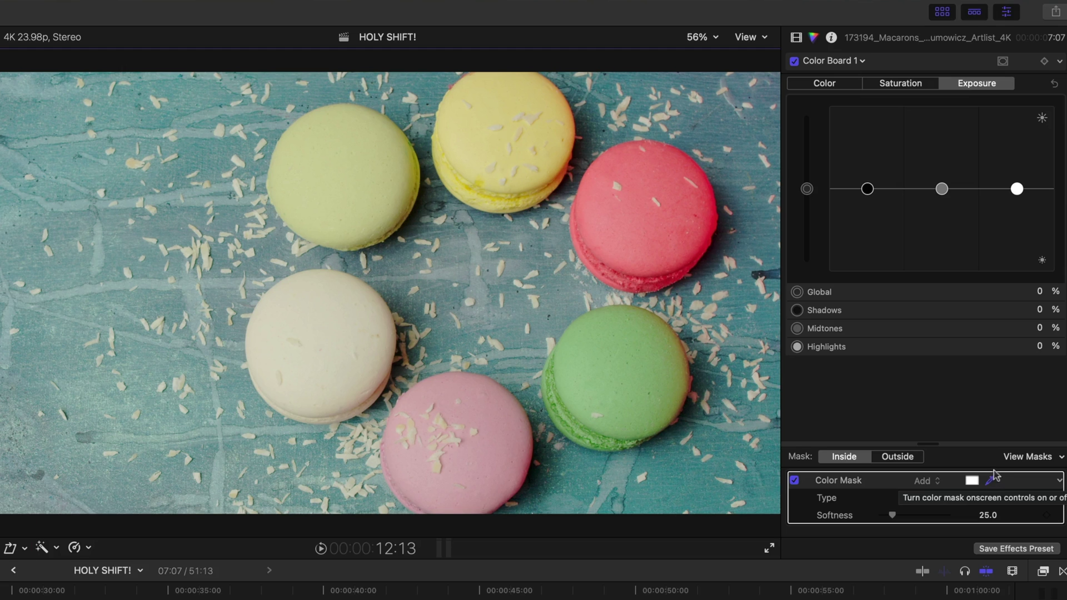
# Sample the red macaron with the Color Mask eyedropper, refining the sample to cover only it.
pyautogui.click(990, 478)
pyautogui.click(616, 218)
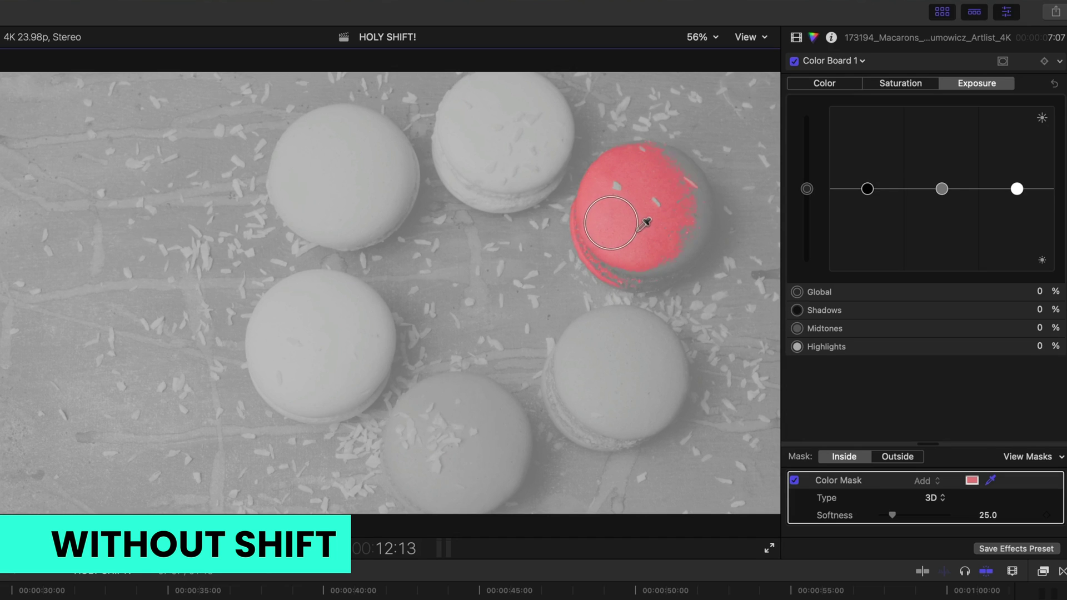
pyautogui.moveTo(645, 222); pyautogui.dragTo(650, 224)
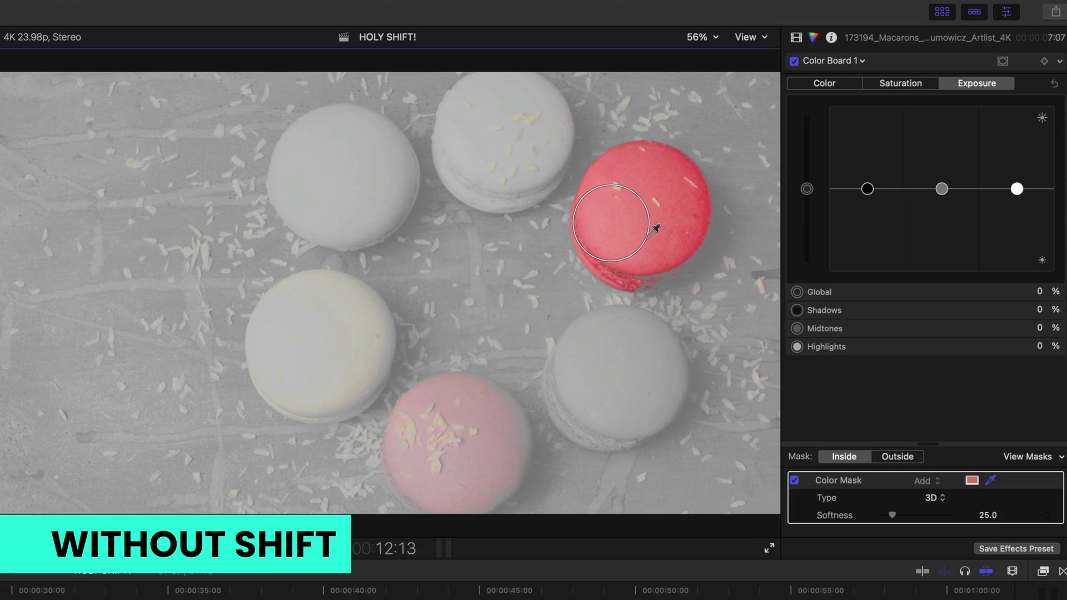
pyautogui.moveTo(656, 228); pyautogui.dragTo(638, 221)
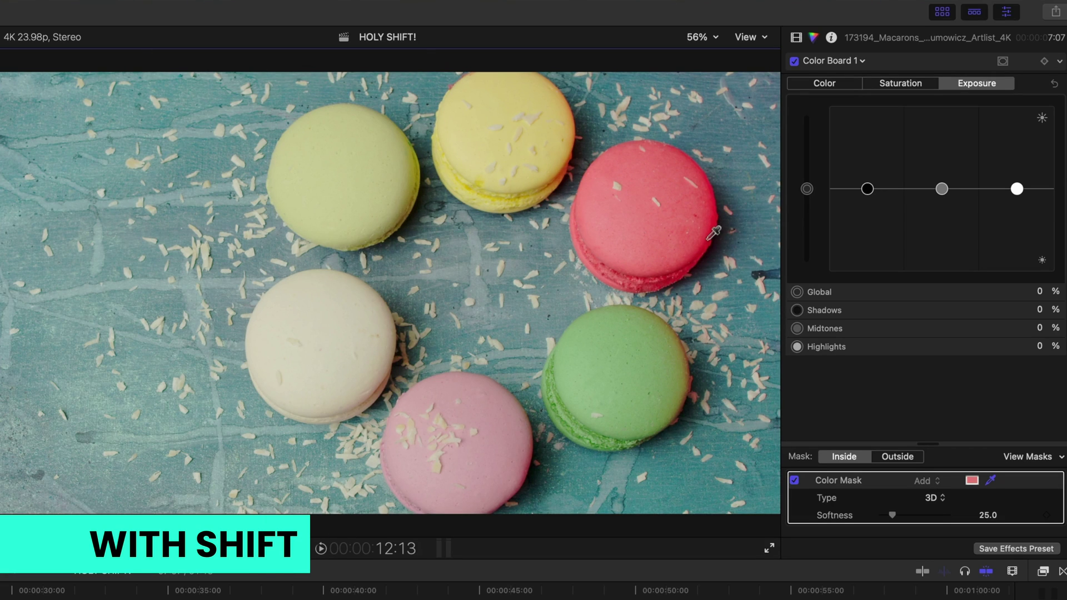
pyautogui.moveTo(711, 239); pyautogui.dragTo(712, 241)
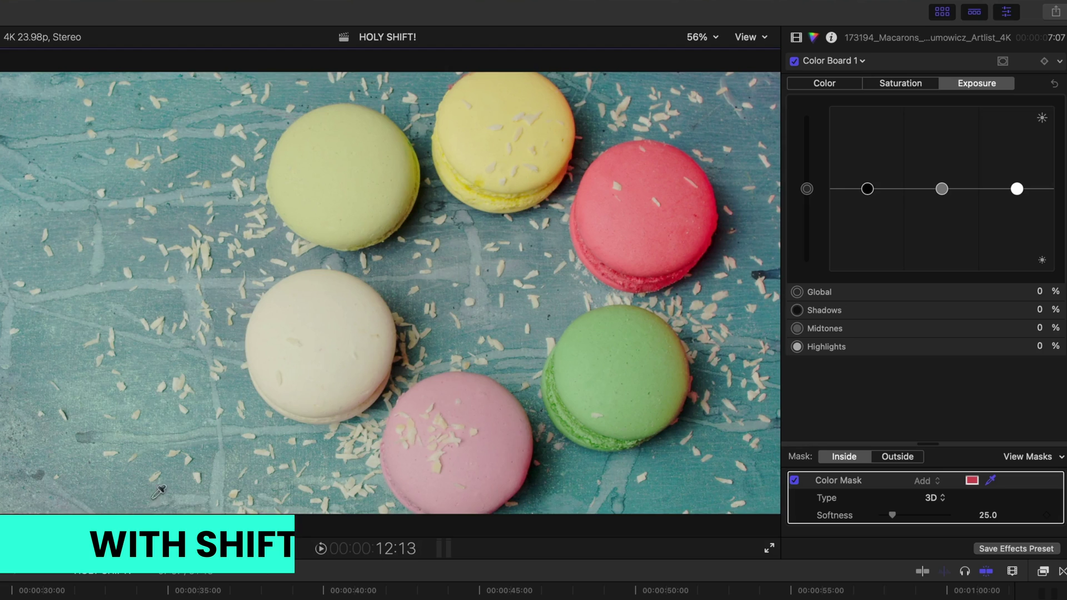
# Tint the midtones blue, about 214° at 9%, using the Color Board's Color pucks.
pyautogui.click(842, 85)
pyautogui.moveTo(950, 189); pyautogui.dragTo(946, 153)
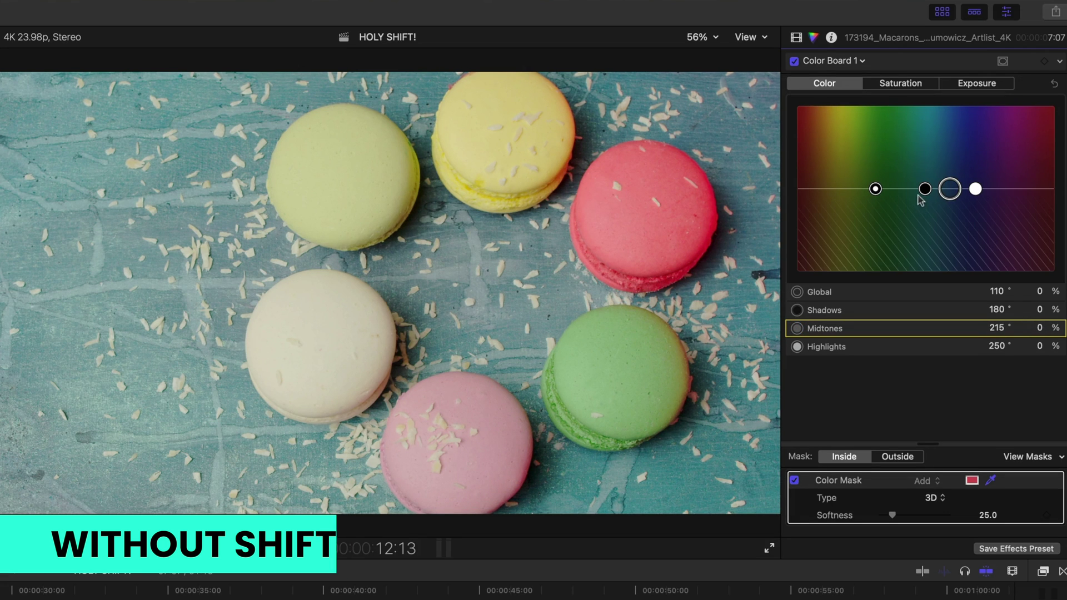
pyautogui.moveTo(948, 190); pyautogui.dragTo(938, 146)
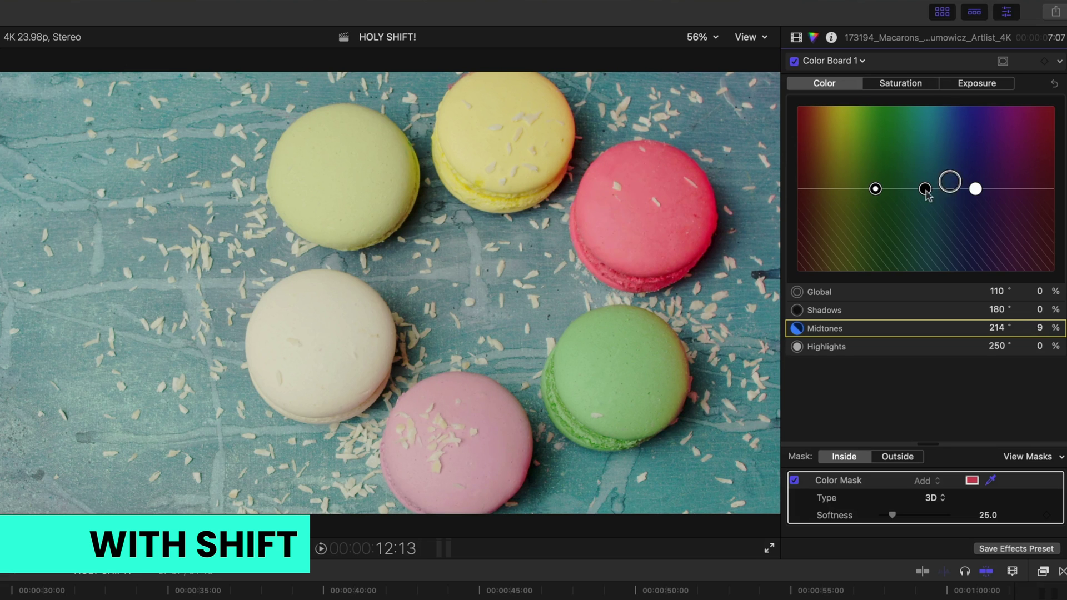
pyautogui.moveTo(925, 232); pyautogui.dragTo(921, 251)
pyautogui.hotkey('ctrl', 'shift', 'Tab')
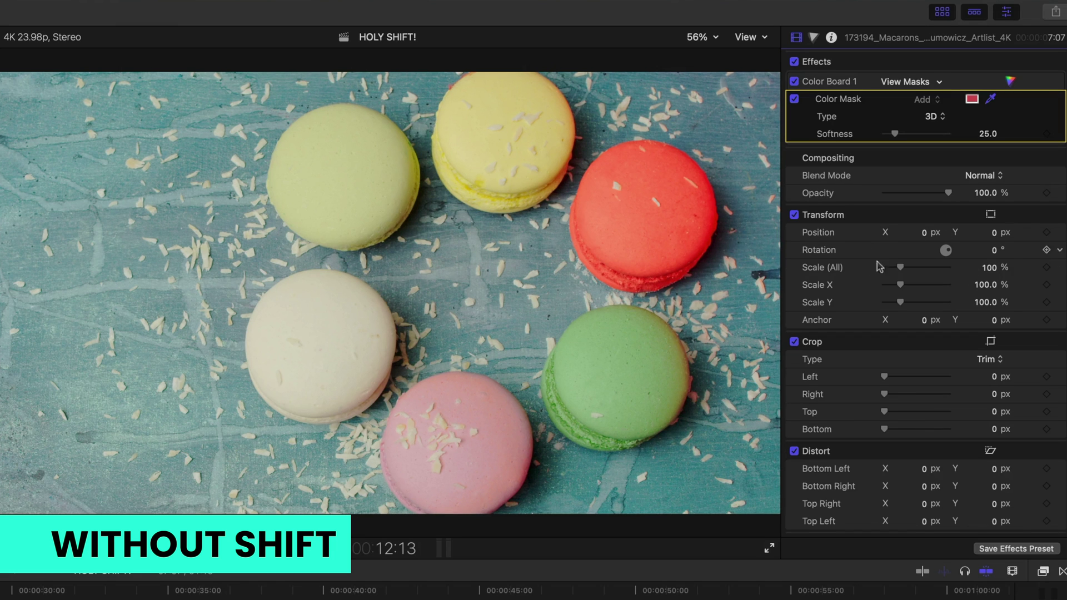
# Scrub the macaron clip's overall Scale up and down, settling at 110%.
pyautogui.moveTo(906, 266); pyautogui.dragTo(902, 267)
pyautogui.moveTo(986, 269); pyautogui.dragTo(988, 268)
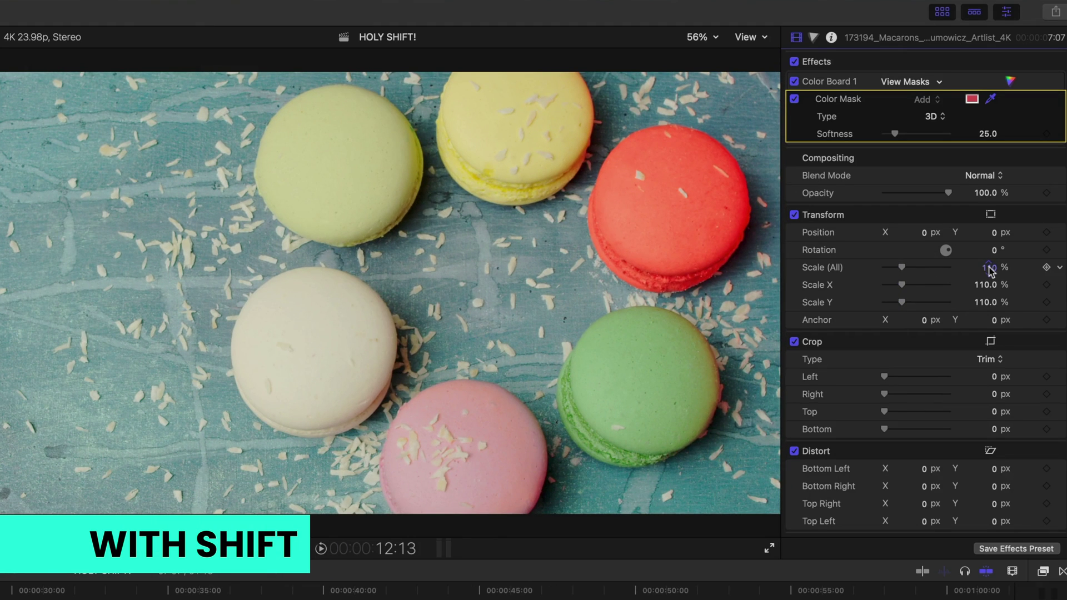